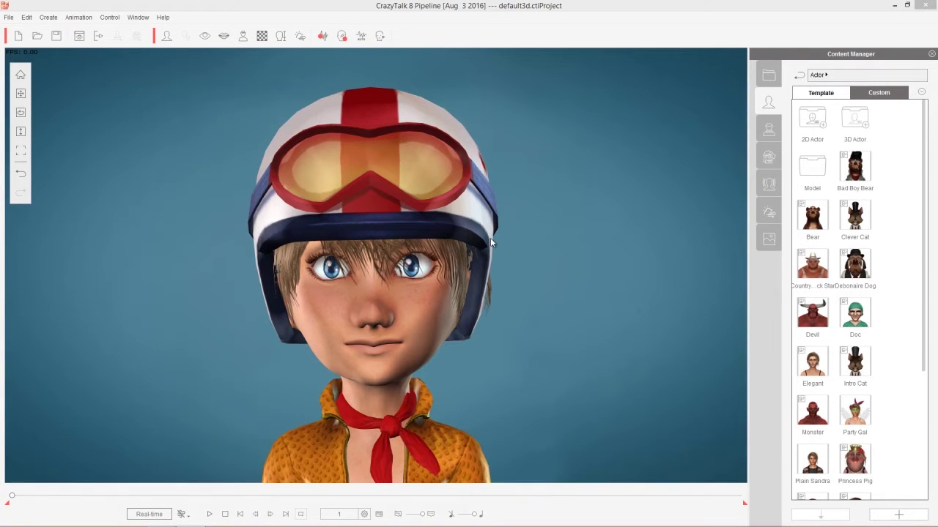
- Open Actor Elements › 01_Eye and browse the 01_Human and 02_Anime eye templates
left_click(209, 514)
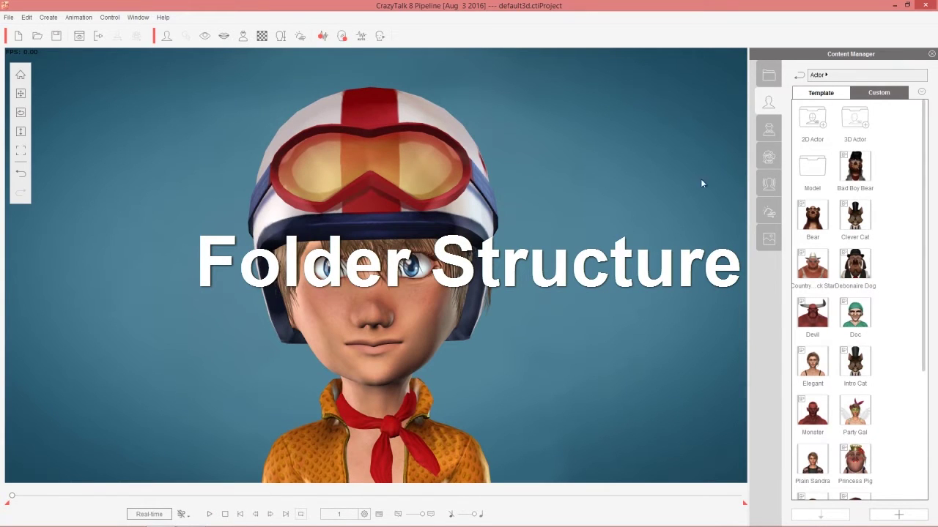
left_click(769, 158)
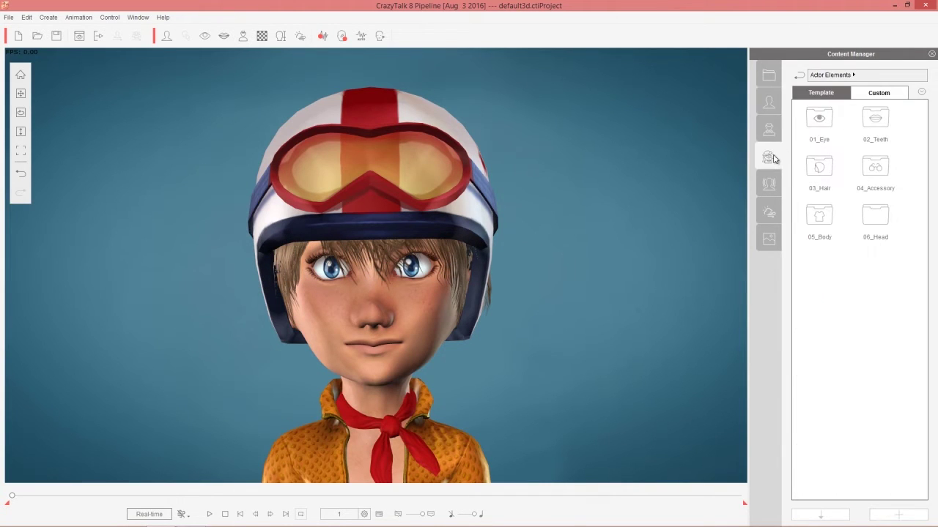
double_click(820, 121)
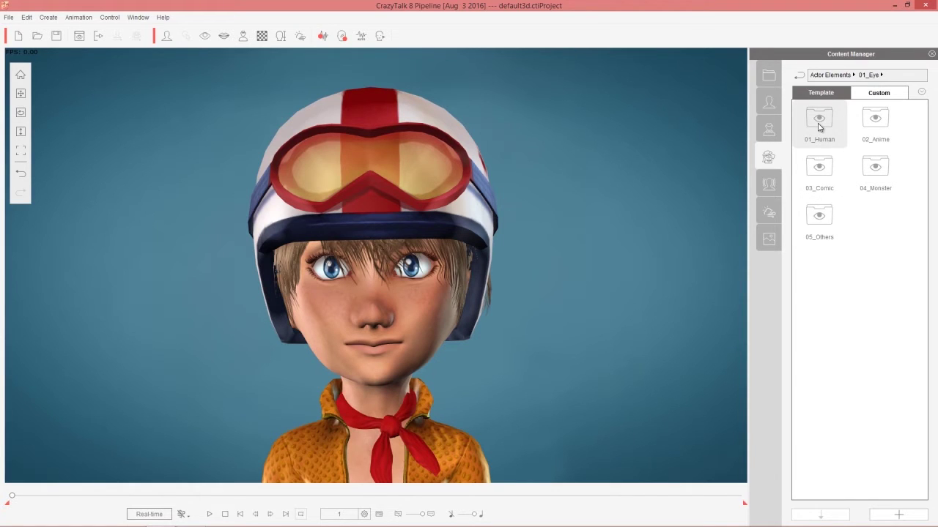
double_click(819, 125)
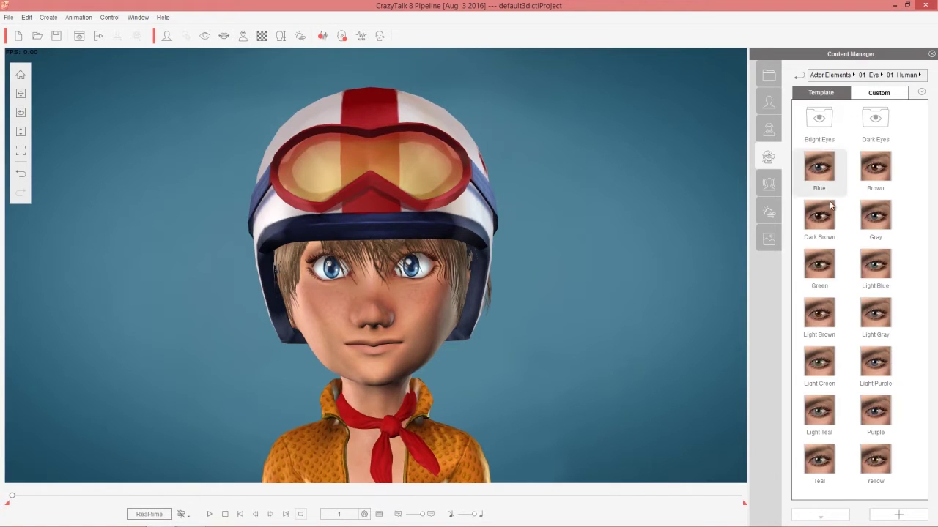
left_click(870, 75)
double_click(871, 129)
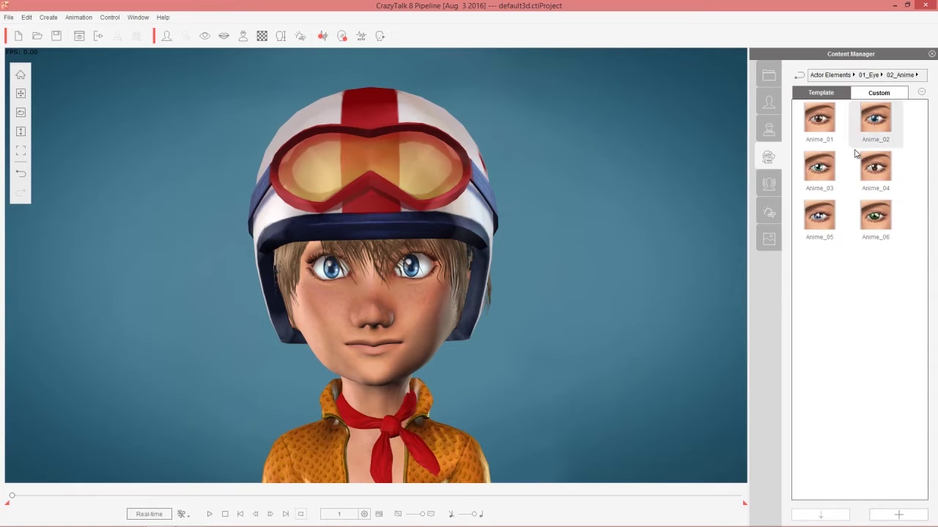
left_click(868, 75)
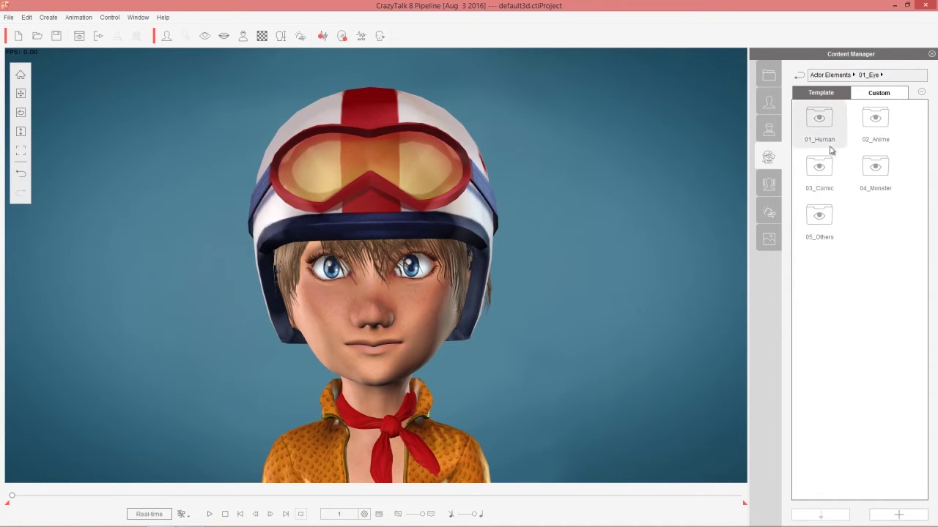
- Browse the 03_Comic, 04_Monster and 05_Others eye templates, returning to 01_Eye
double_click(819, 171)
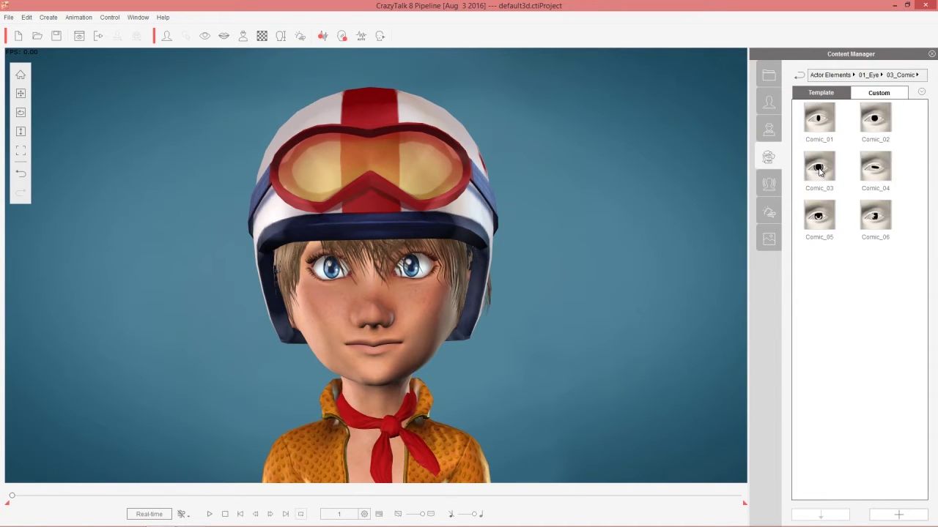
left_click(869, 75)
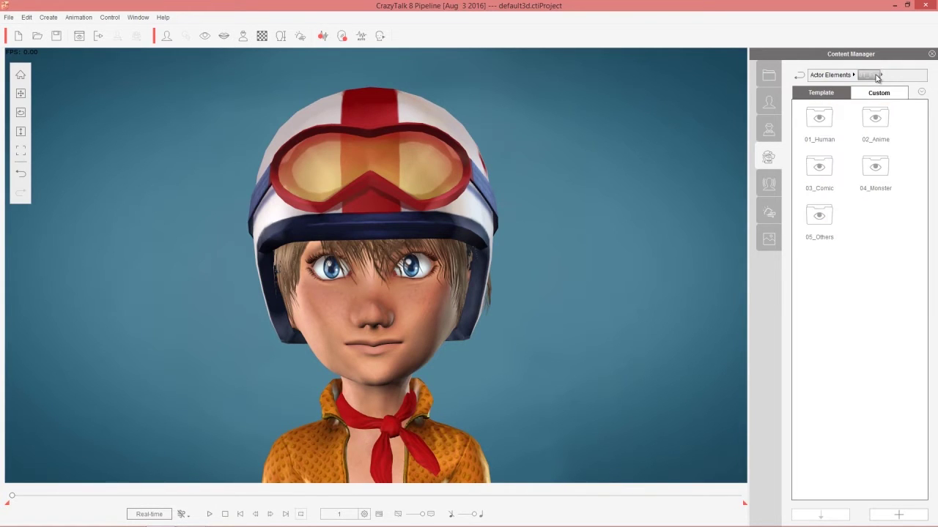
double_click(876, 168)
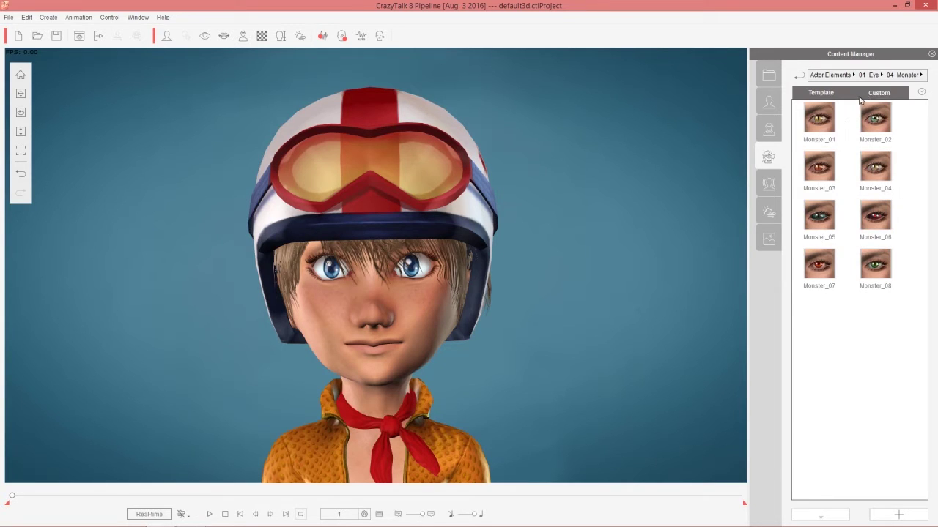
left_click(872, 75)
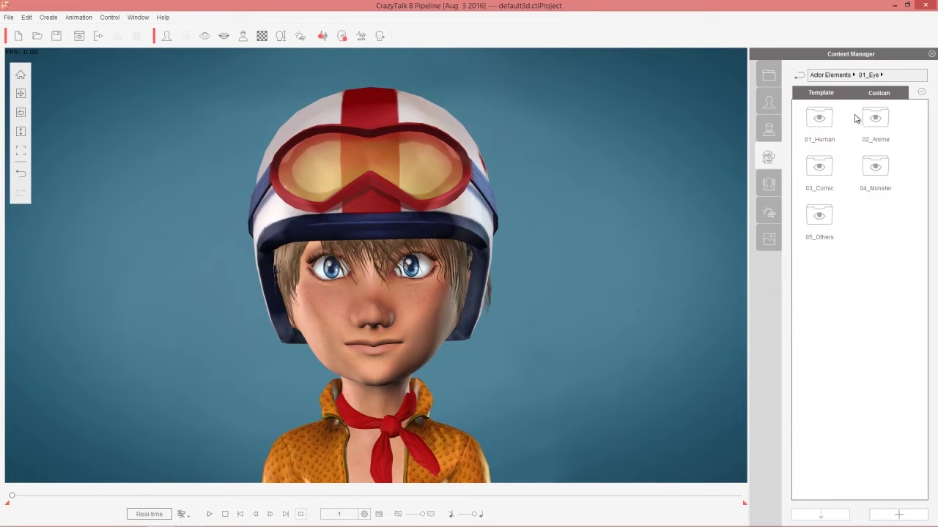
double_click(827, 218)
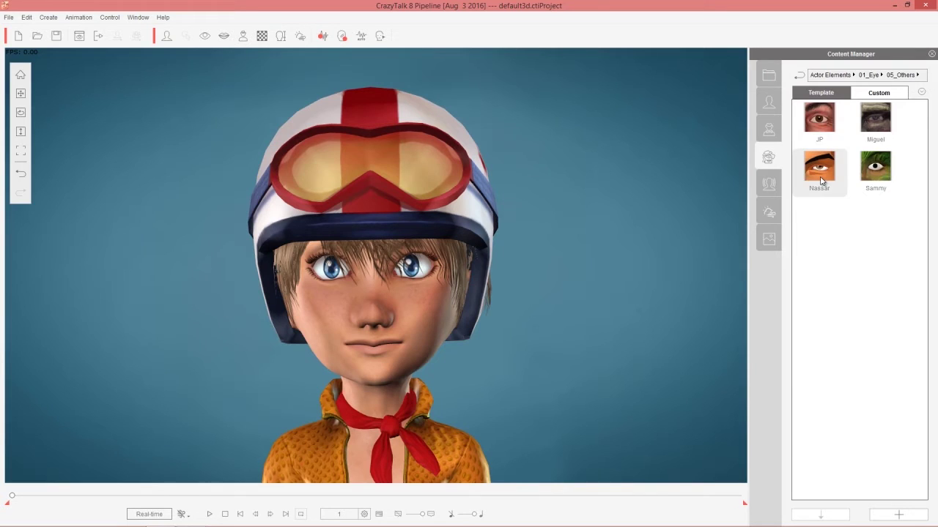
left_click(869, 75)
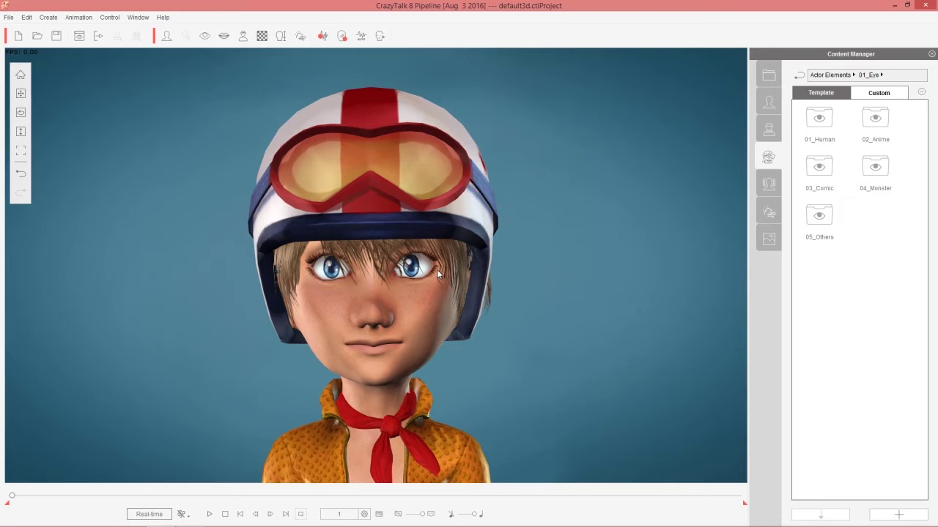
- Open Eye Settings and review the Iris, Ball-White, Eyelash and Eye Light parts, ending on the eye white
left_click(206, 36)
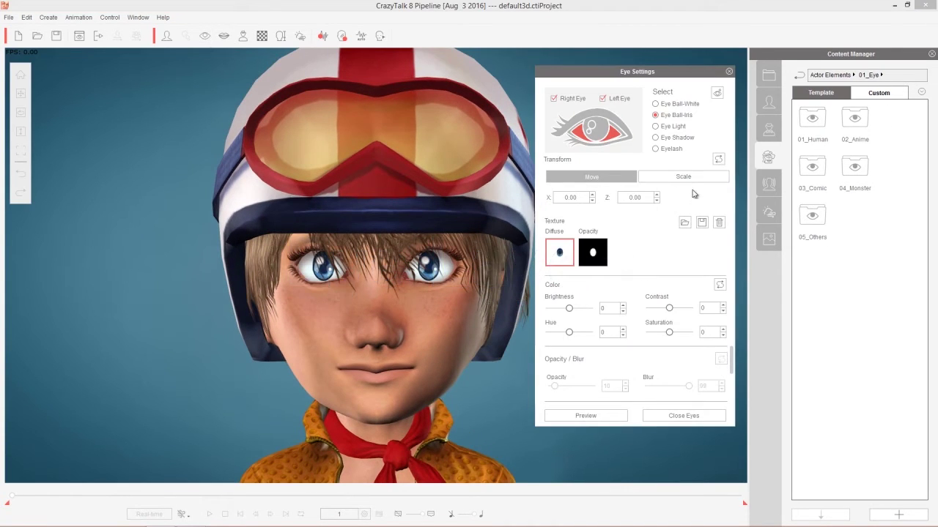
left_click(612, 136)
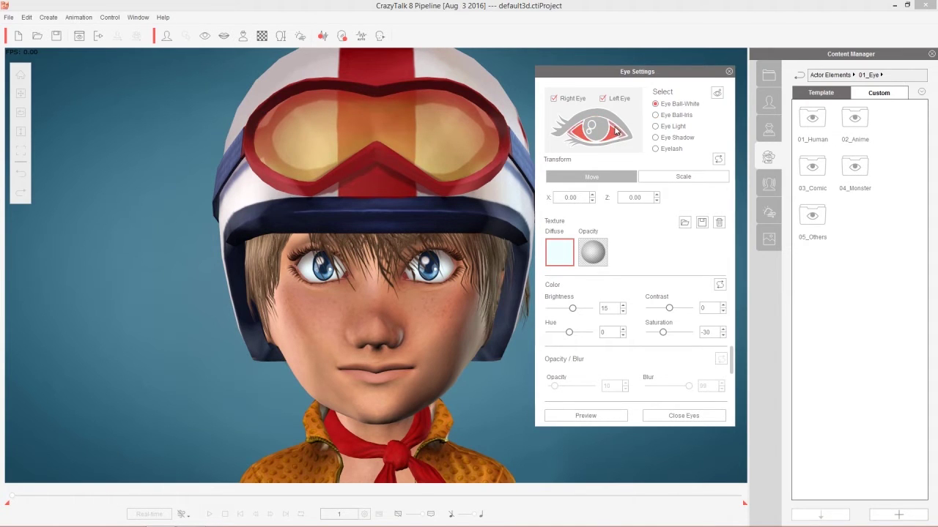
left_click(607, 121)
left_click(602, 124)
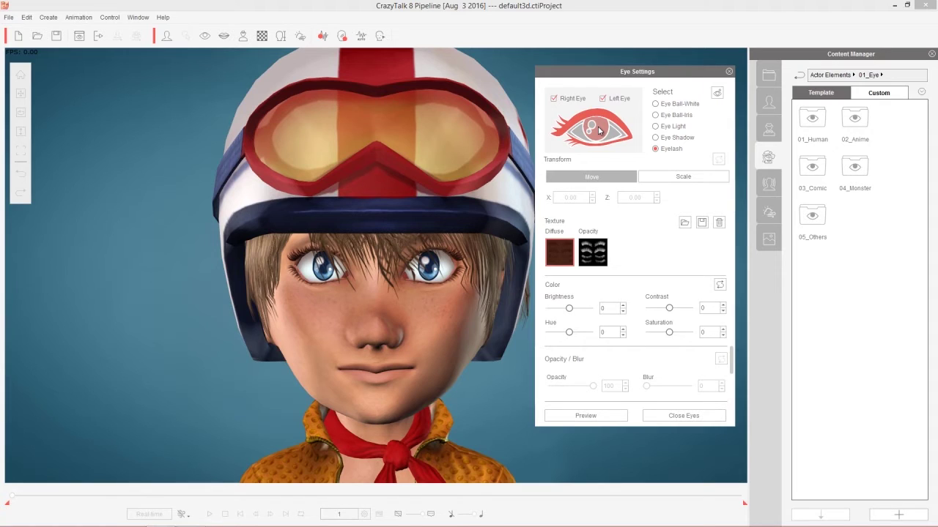
left_click(598, 130)
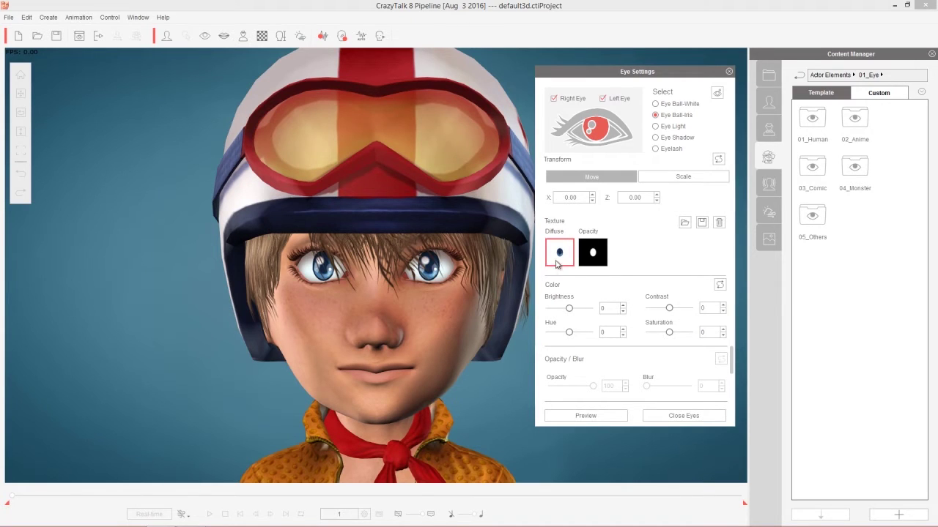
left_click(592, 127)
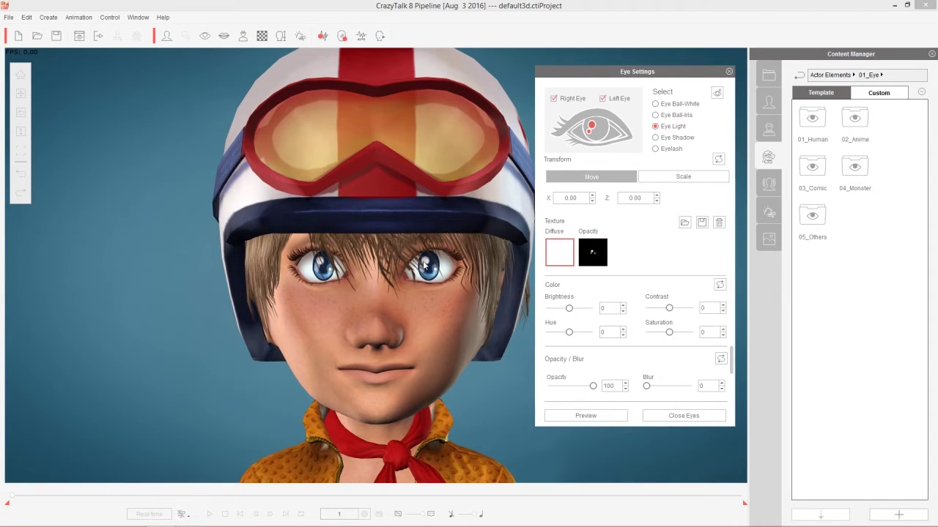
left_click(603, 130)
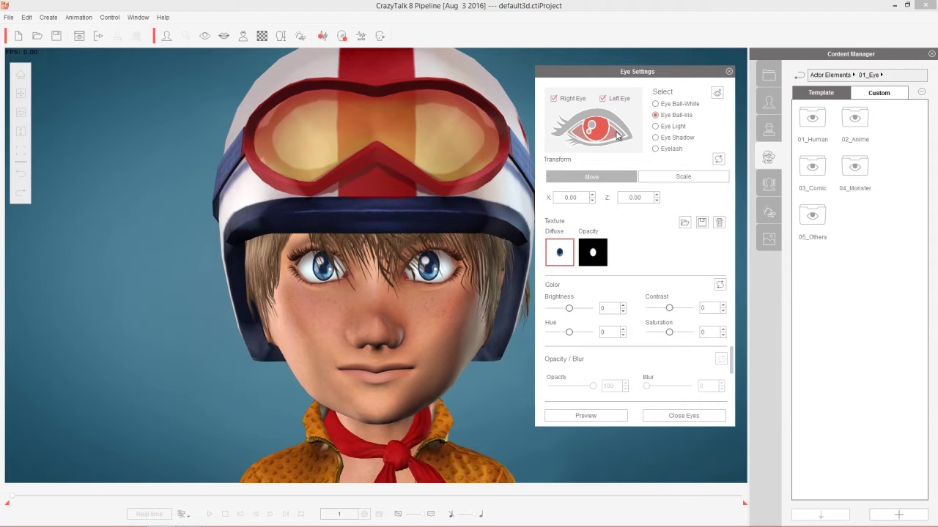
left_click(612, 134)
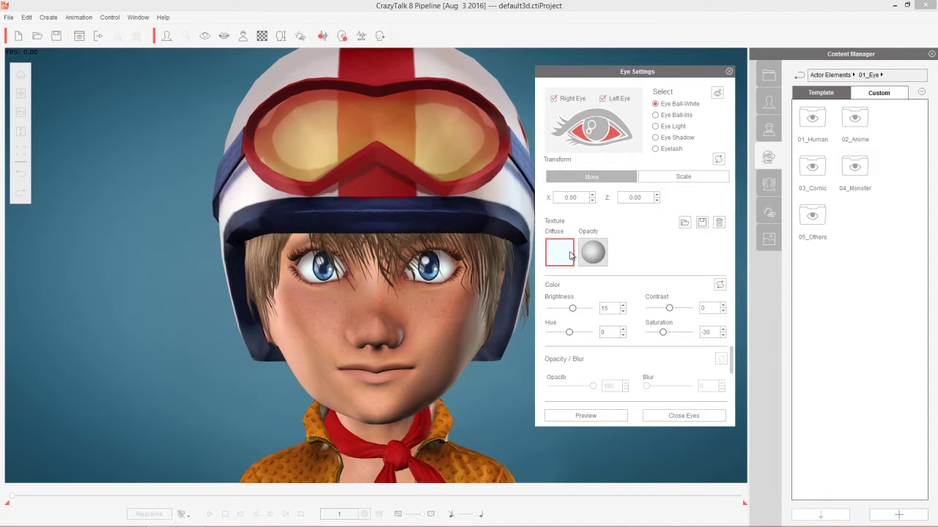
- Lower the Eye Shadow brightness to -70, reselect the iris and close Eye Settings
left_click(614, 131)
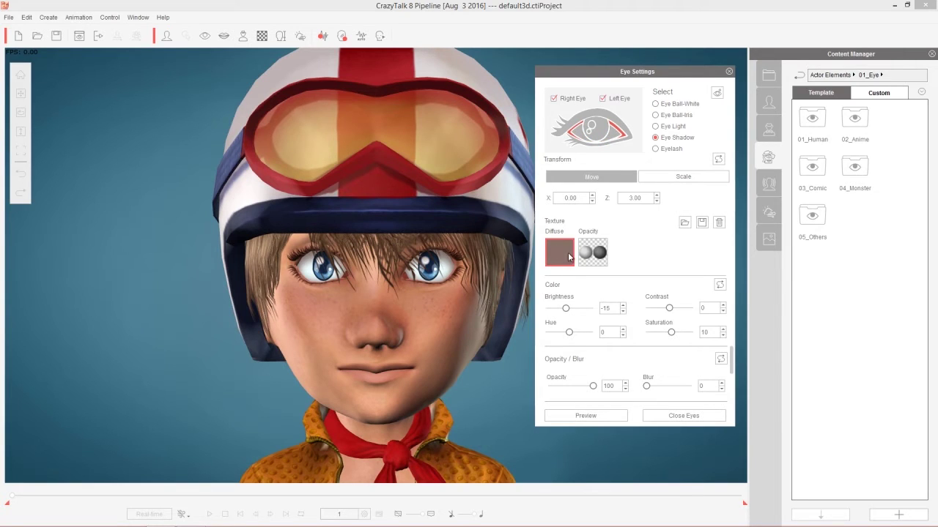
left_click(609, 121)
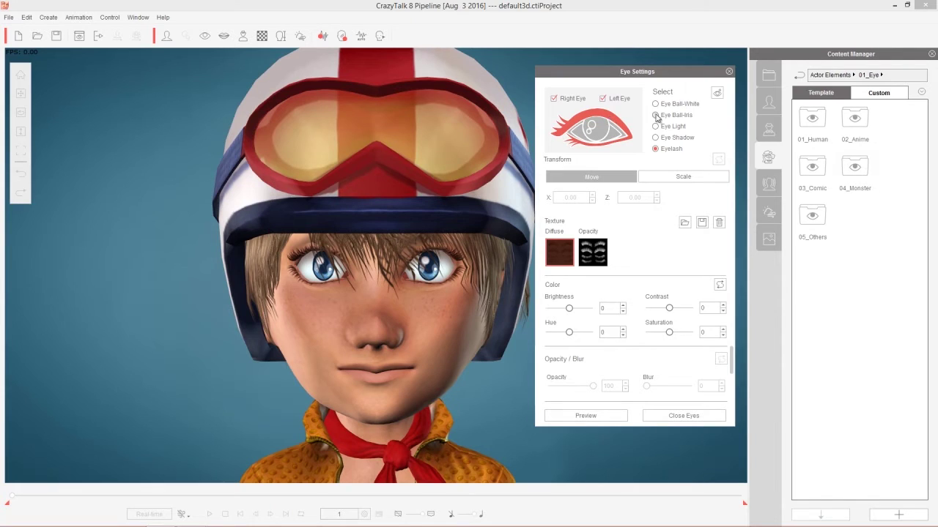
left_click(617, 132)
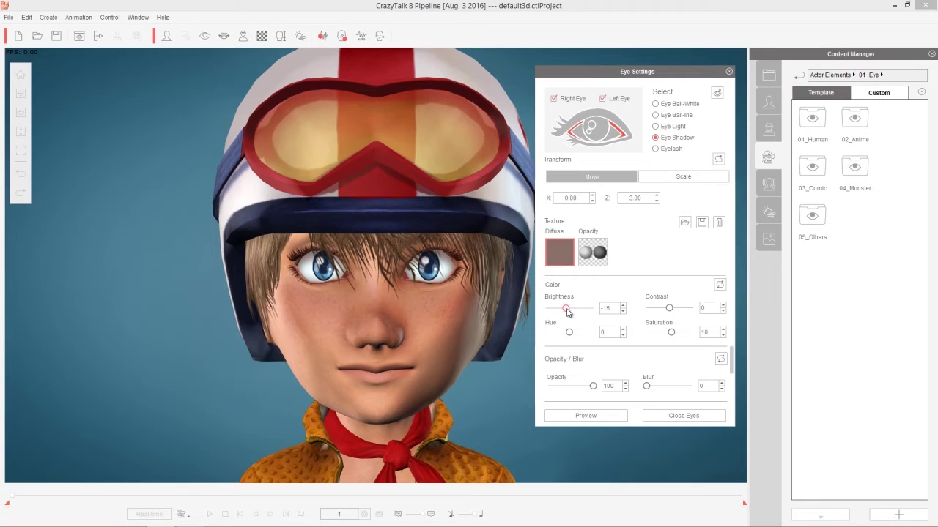
left_click_drag(563, 314, 553, 313)
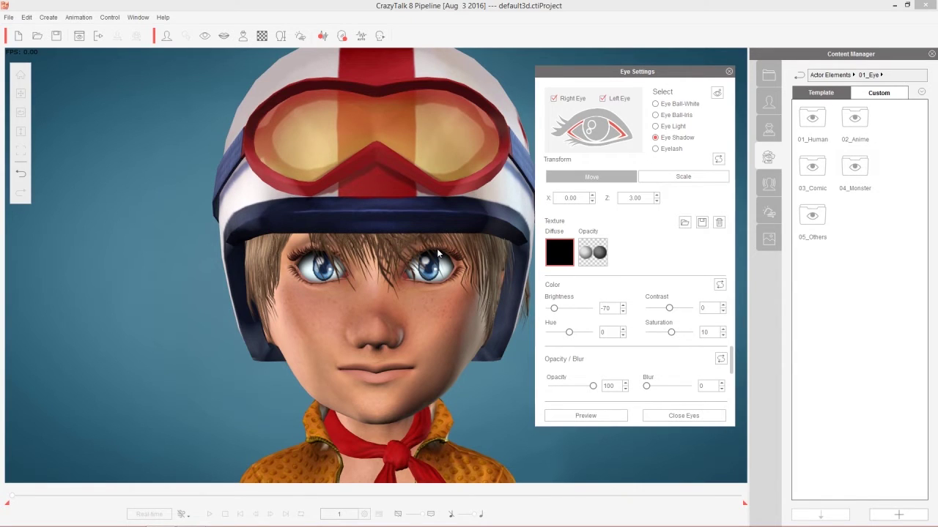
left_click(616, 141)
left_click(607, 135)
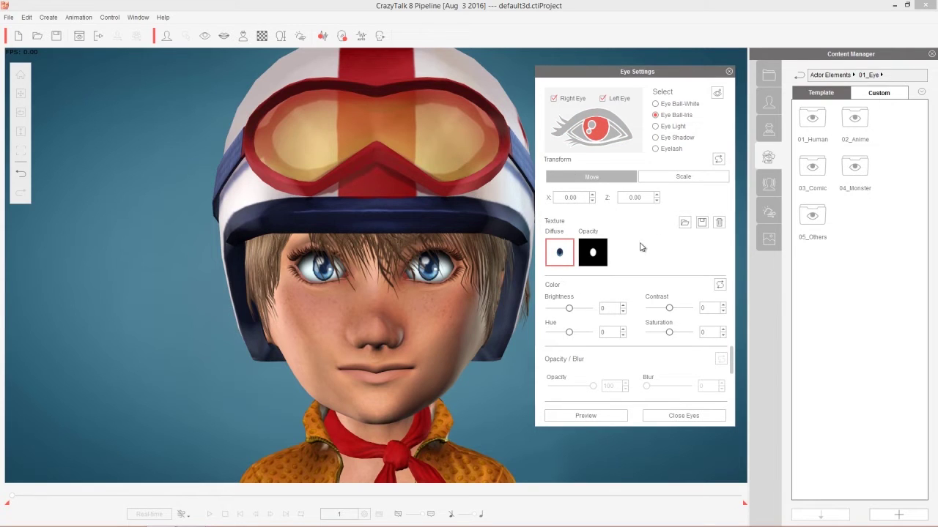
left_click(729, 72)
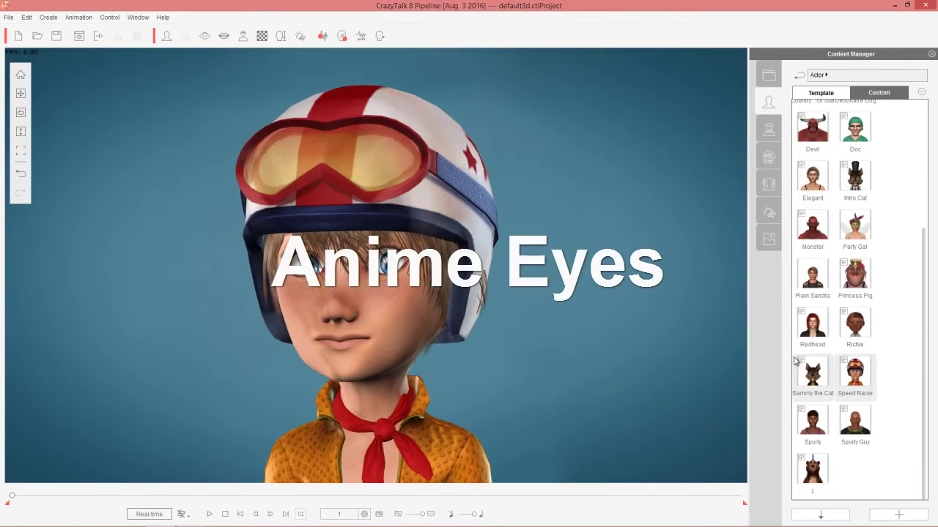
- Load the Sammy the Cat actor and return to the eye templates library
double_click(813, 372)
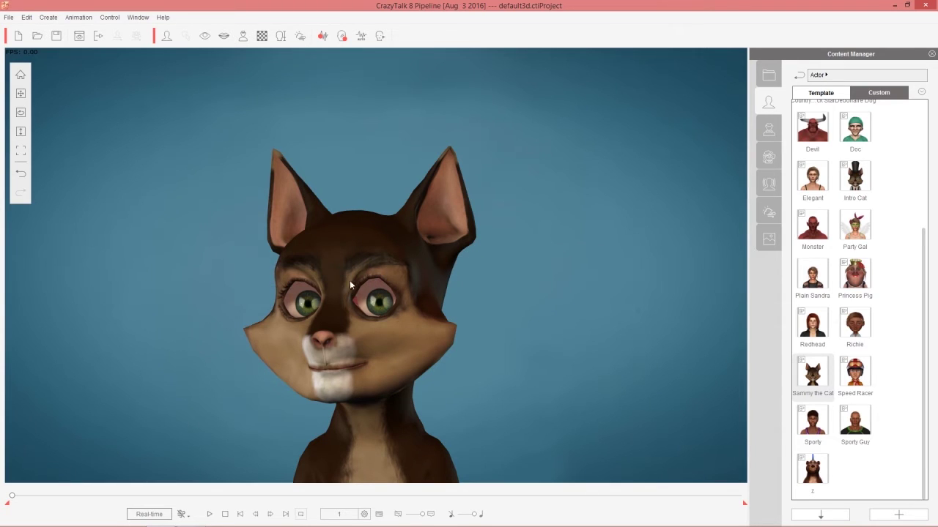
left_click(768, 161)
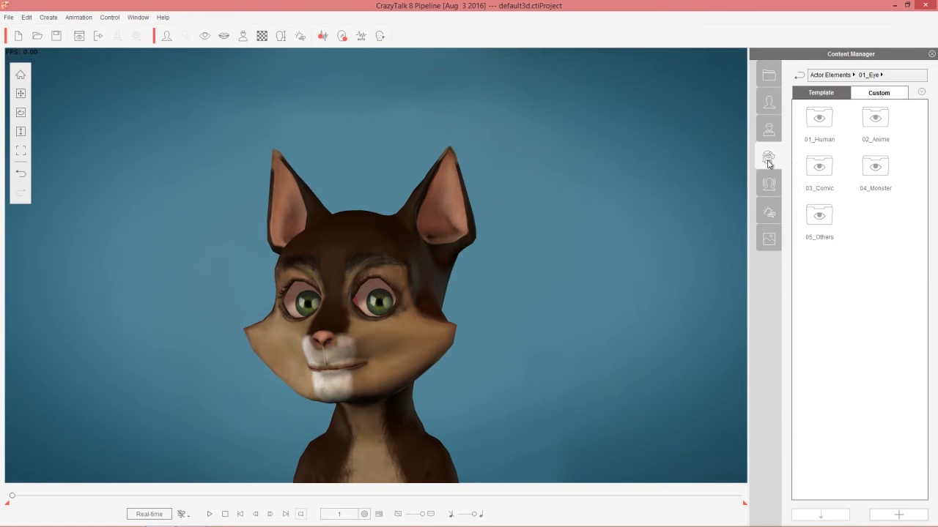
- Try the Anime_02, Anime_03 and Anime_05 eyes on the cat, settling on Anime_01
double_click(873, 126)
double_click(879, 119)
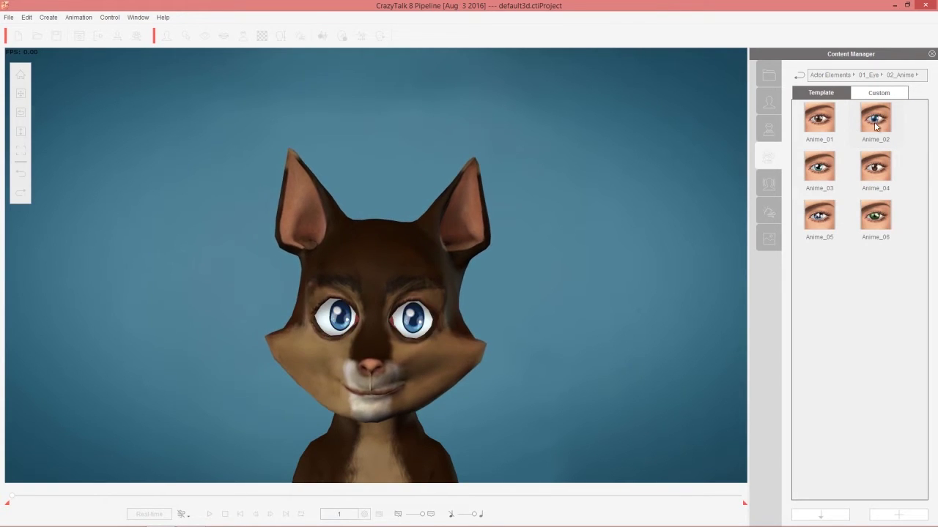
double_click(818, 168)
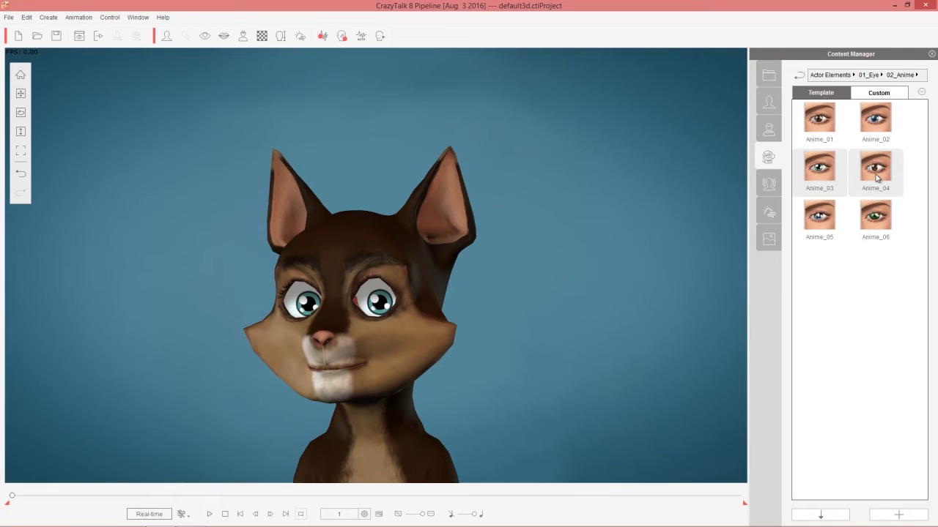
double_click(875, 215)
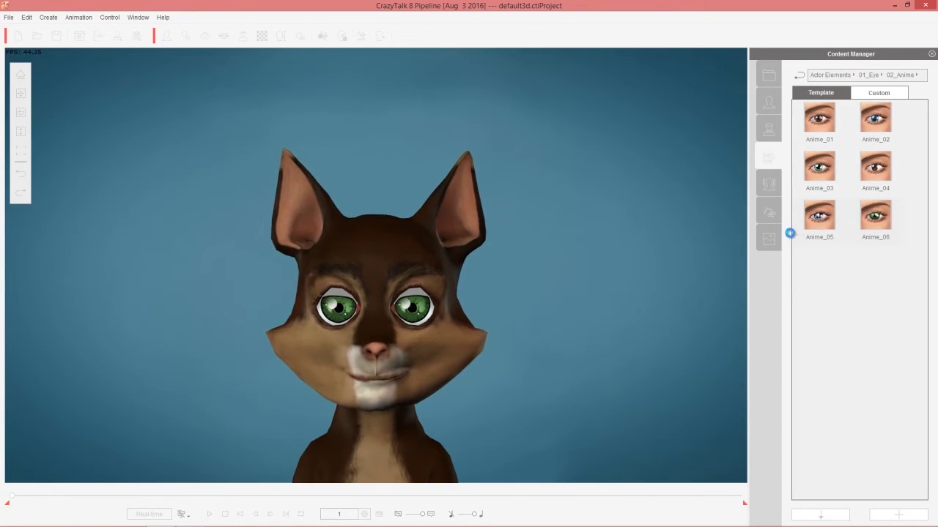
double_click(837, 217)
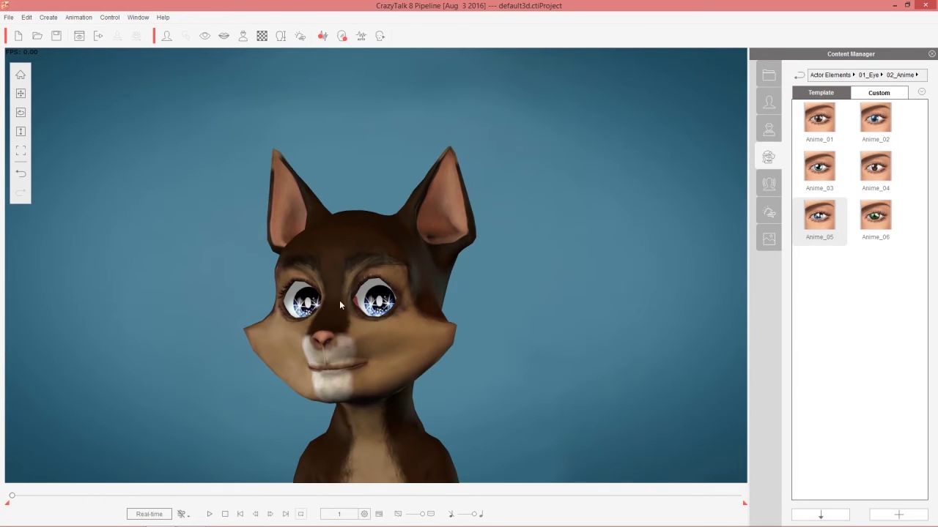
double_click(821, 121)
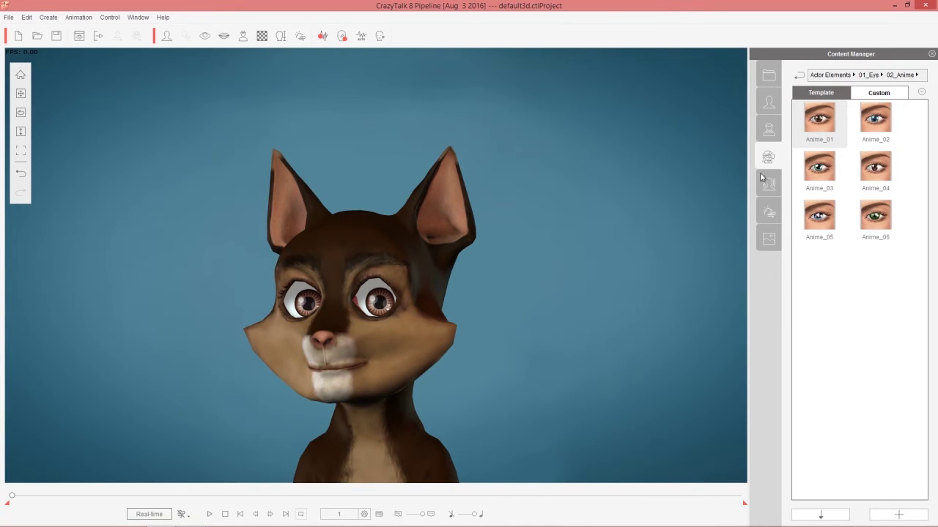
left_click(769, 130)
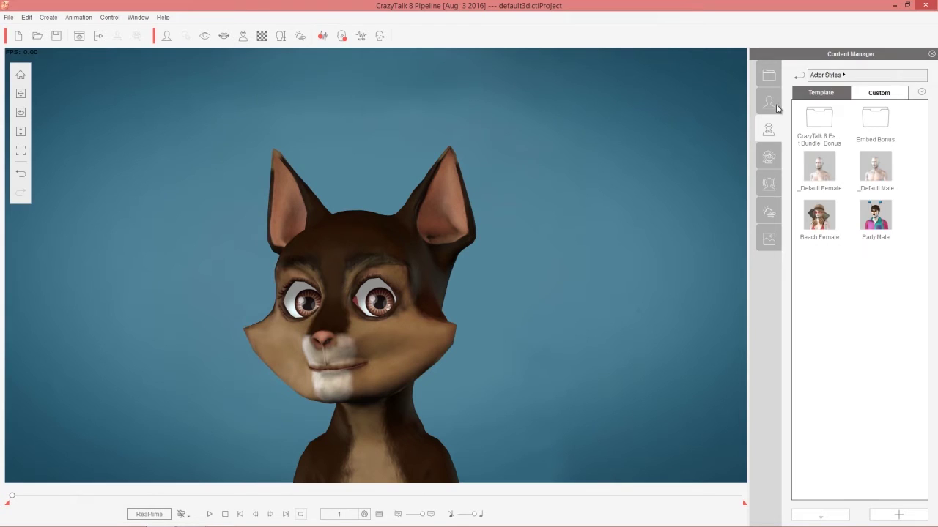
- Load the Sporty actor from the Actor list in place of the cat
left_click(776, 108)
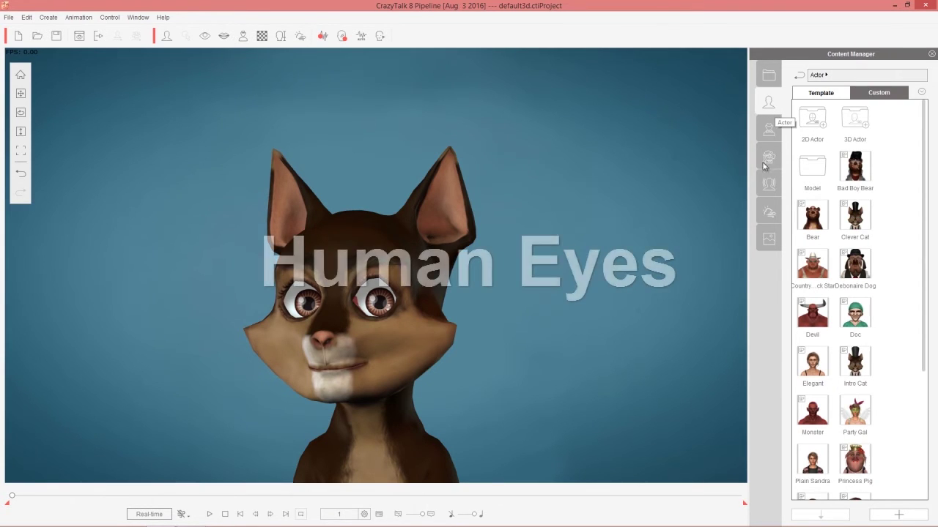
left_click_drag(923, 327, 923, 453)
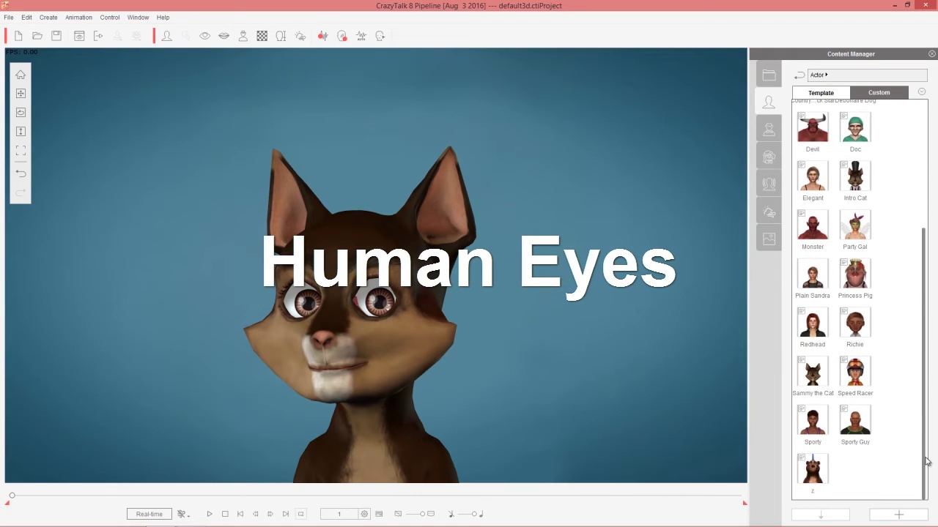
left_click(812, 432)
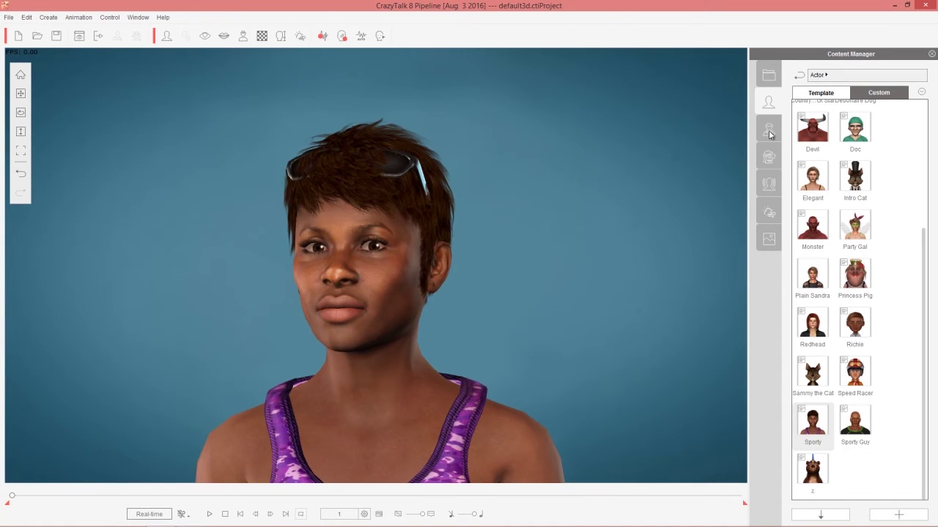
left_click(768, 161)
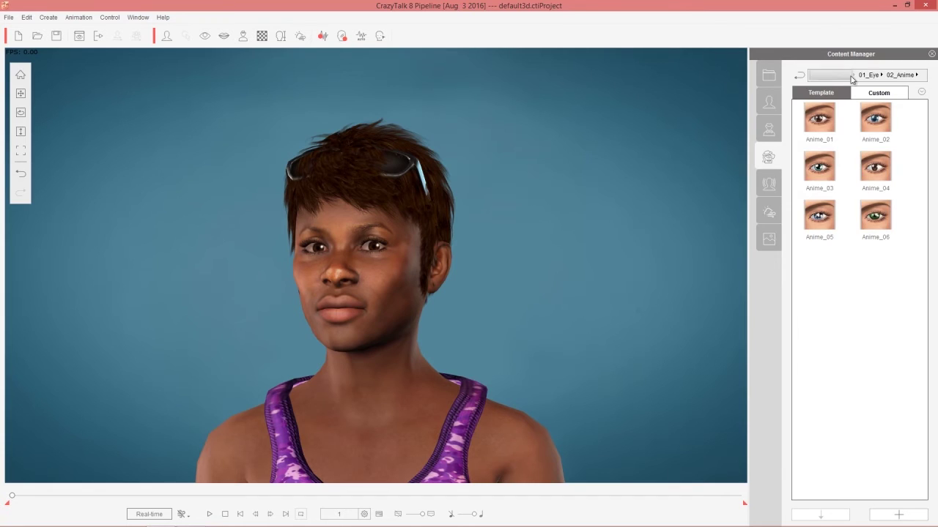
- Apply the 01_Human Dark Eyes Brown, then Light Brown, presets to Sporty
left_click(872, 75)
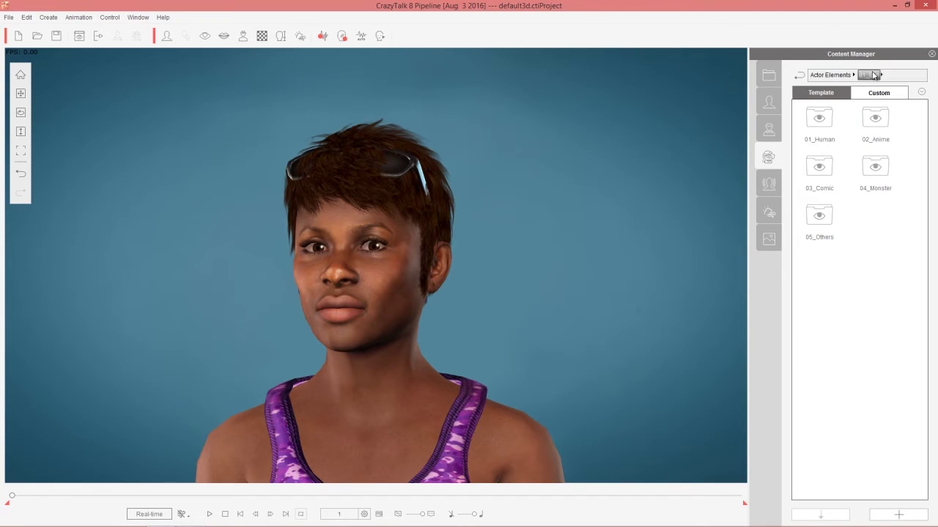
double_click(822, 127)
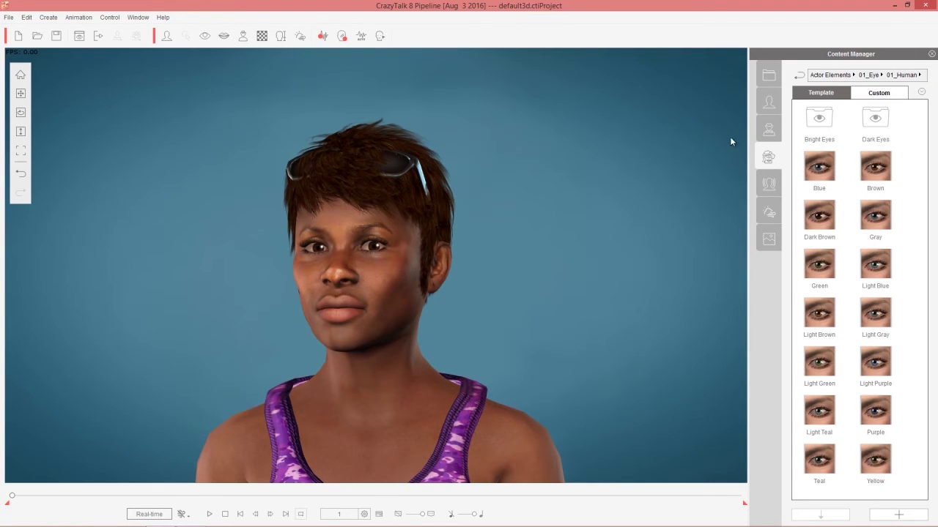
double_click(874, 120)
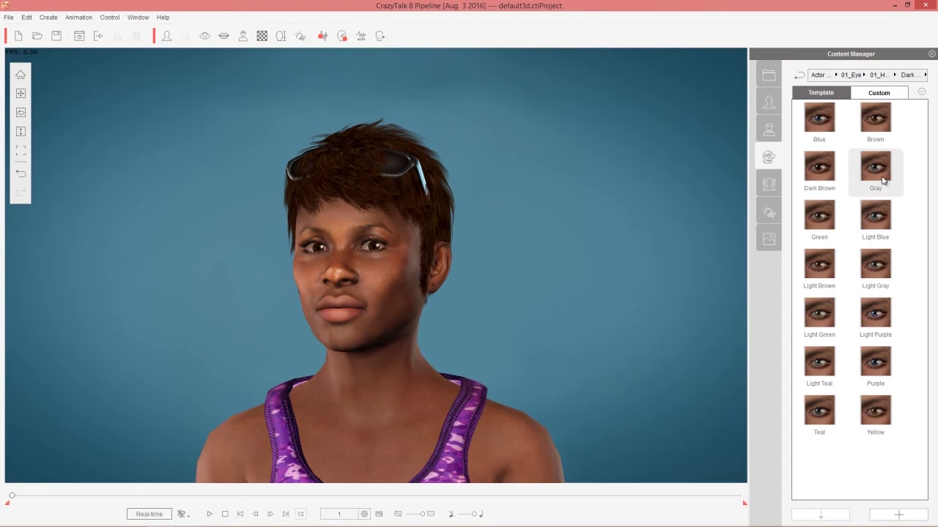
double_click(879, 130)
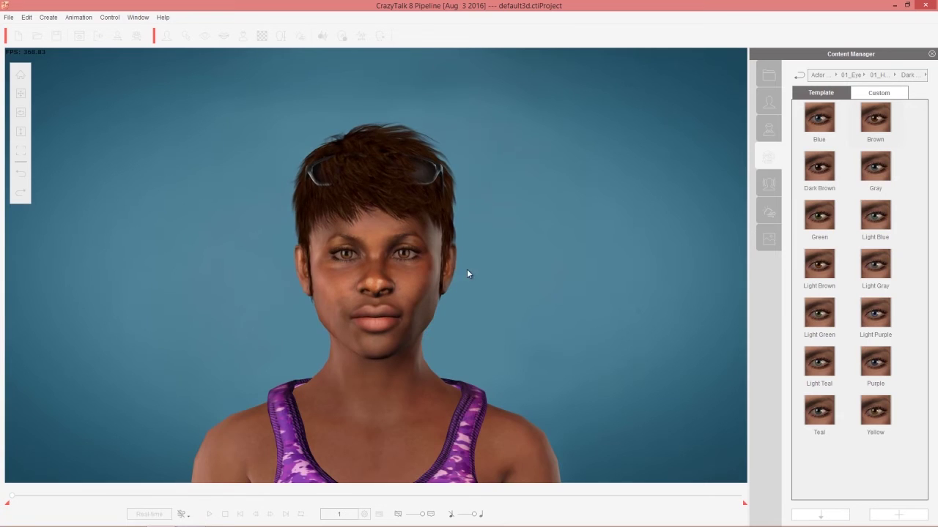
double_click(820, 258)
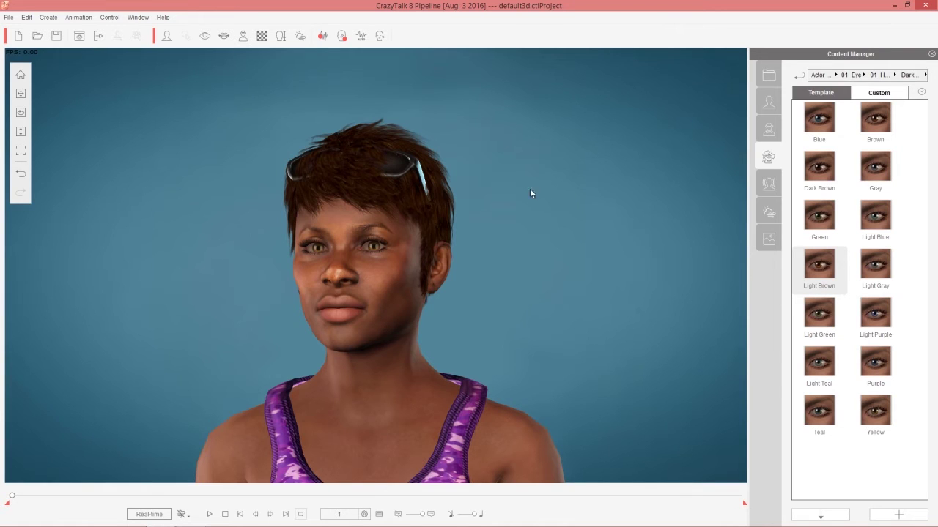
left_click(203, 37)
- Set the Eye Ball-Iris Hue to 2 and Brightness to -19, then close Eye Settings
left_click(203, 36)
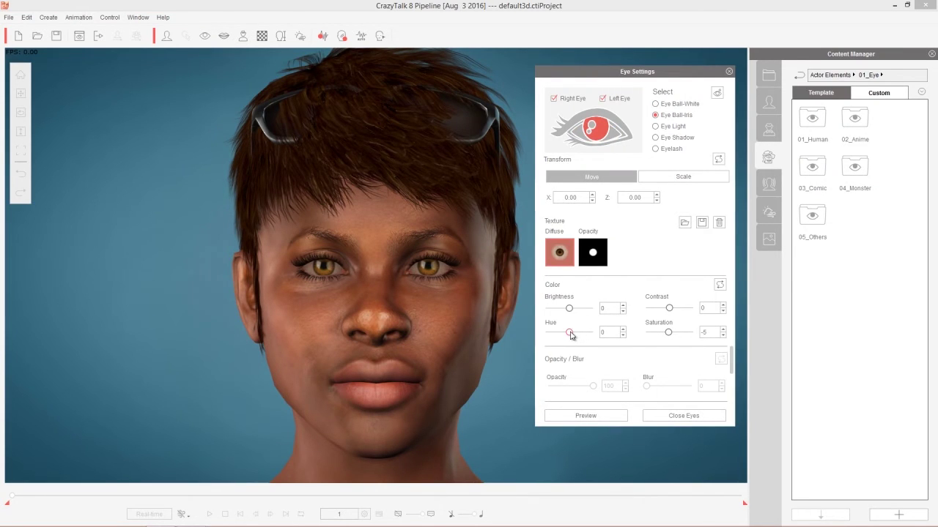
left_click_drag(566, 335, 570, 335)
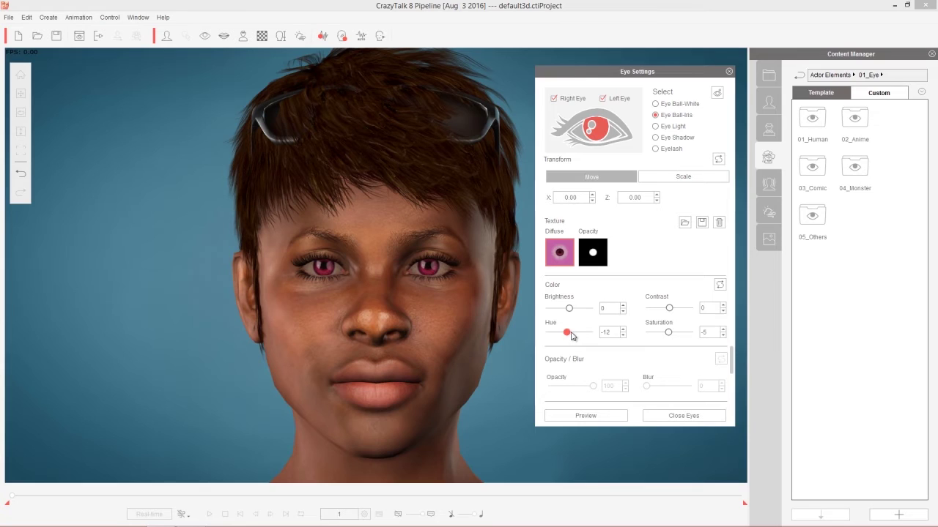
left_click_drag(575, 325, 575, 311)
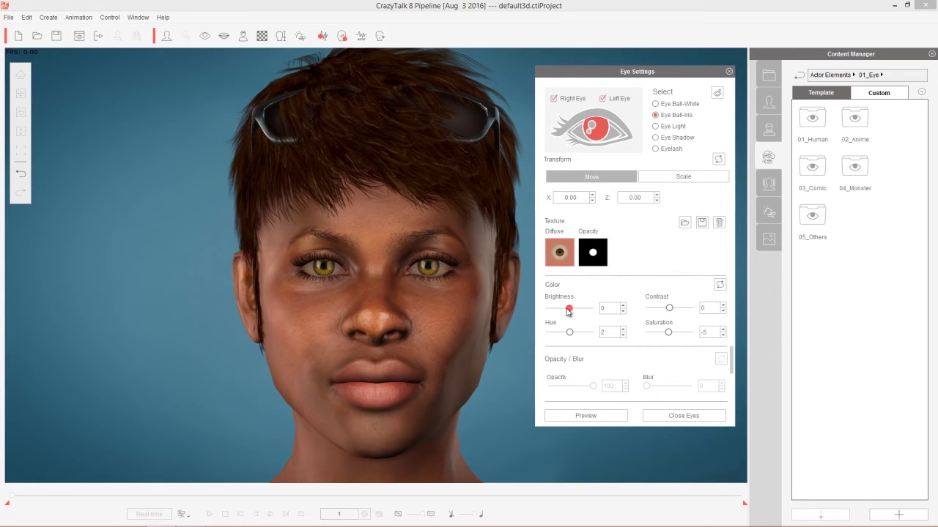
left_click_drag(567, 312, 566, 311)
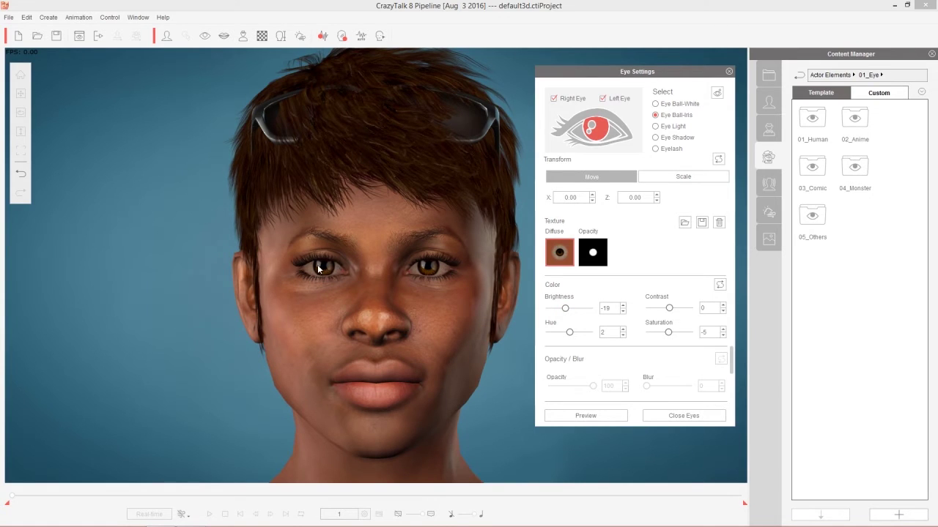
left_click(729, 72)
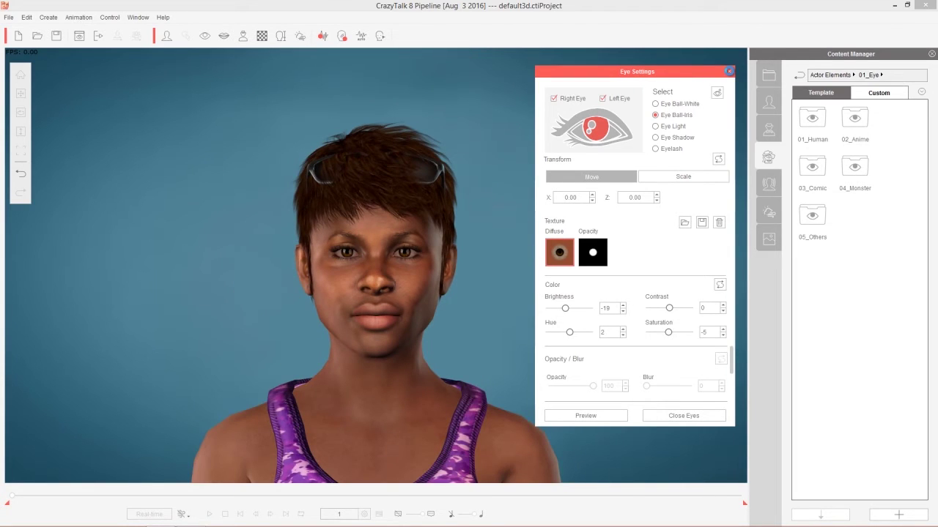
- Scroll the Actor list toward the Redhead actor, then return to the eye templates
left_click(771, 104)
scroll(917, 414, "down", 3)
scroll(918, 414, "down", 2)
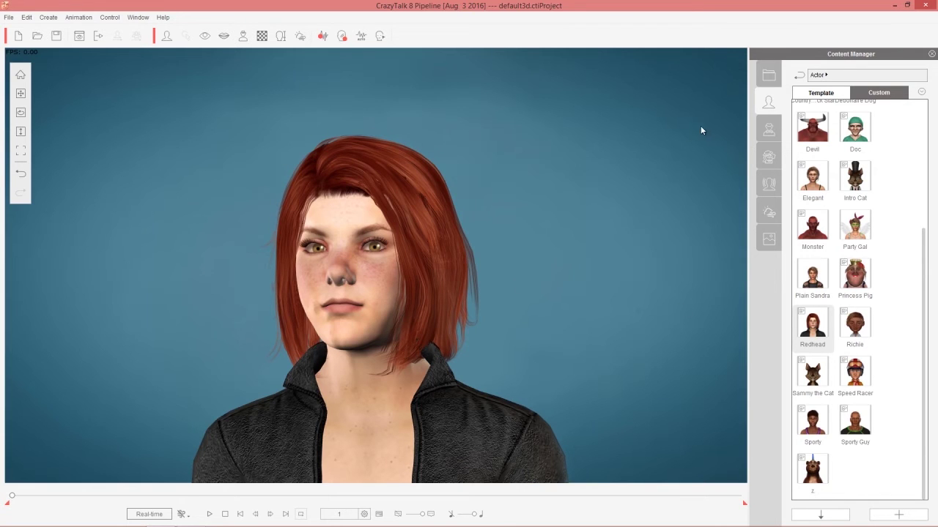
left_click(770, 132)
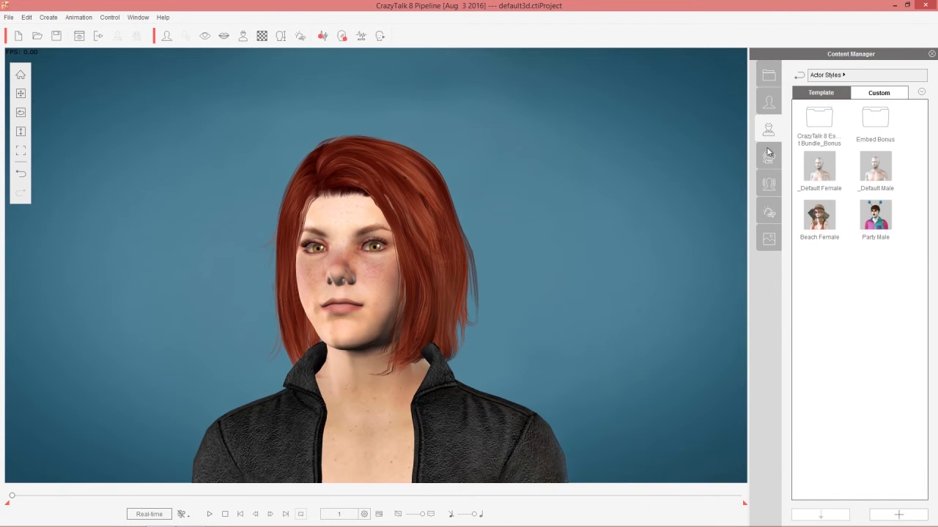
left_click(768, 160)
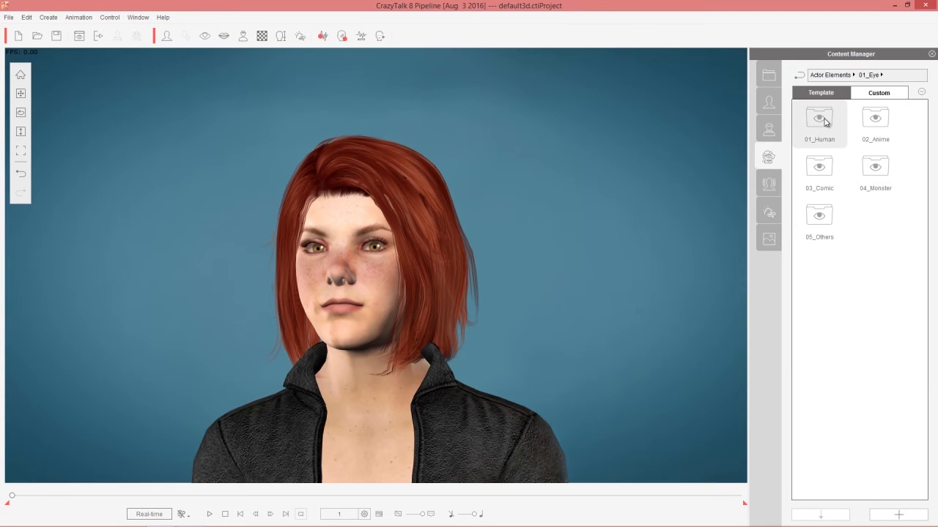
- Apply the 01_Human Bright Eyes Light Blue, then Light Green, presets
double_click(826, 122)
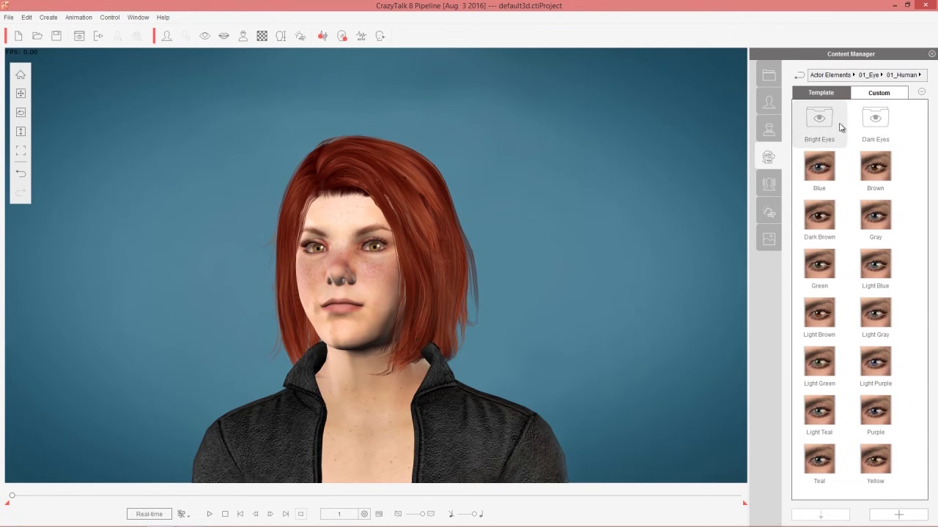
double_click(830, 123)
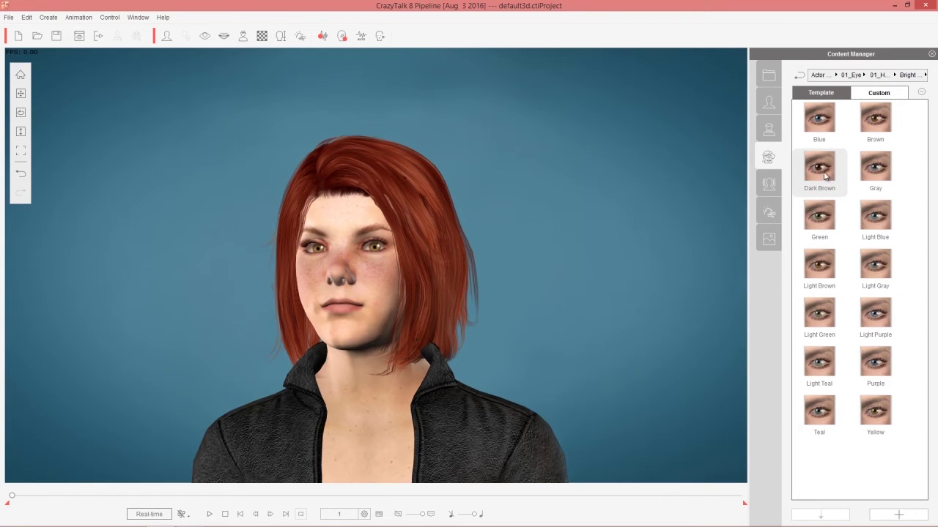
double_click(875, 217)
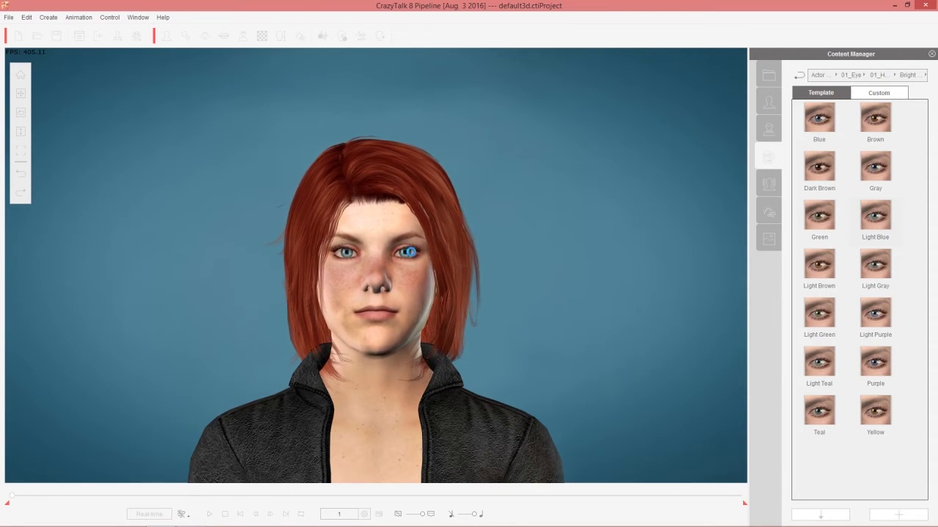
double_click(818, 315)
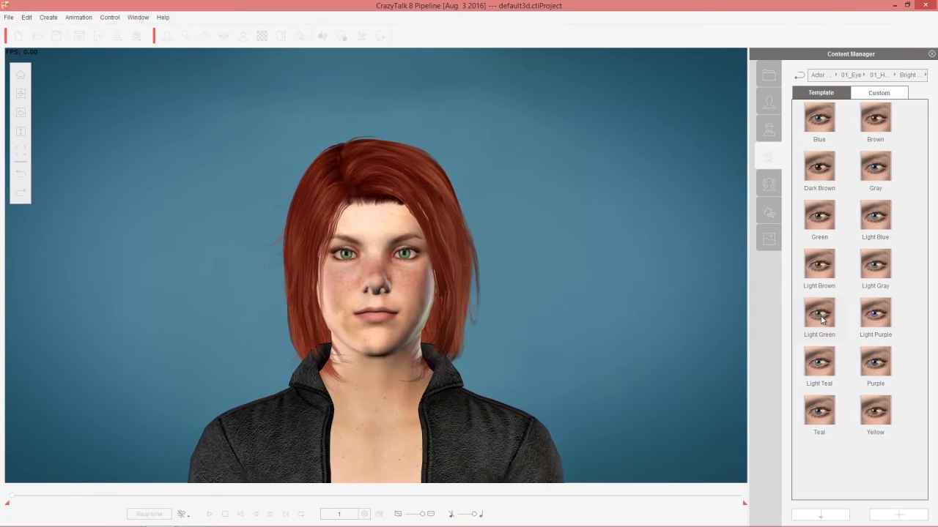
- Try the Dark Eyes Light Green preset, then apply the Bright Eyes Gray preset
left_click(879, 76)
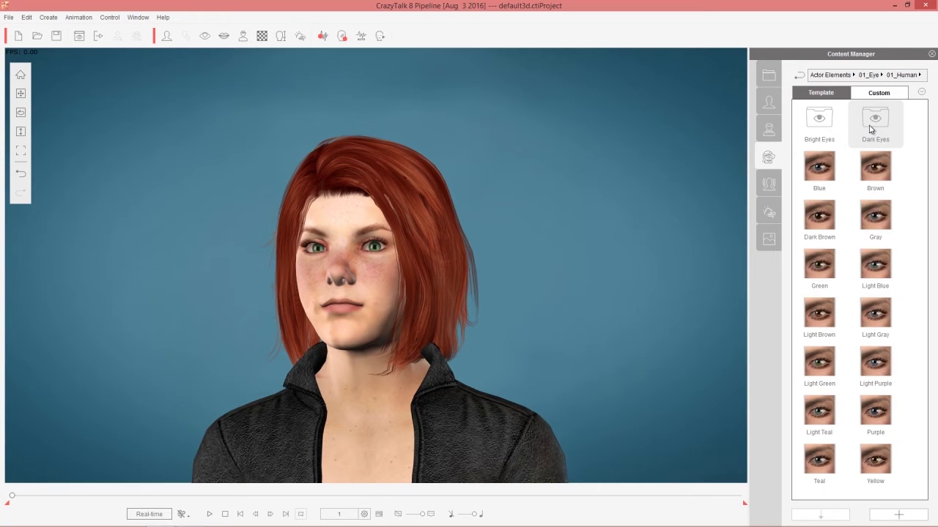
double_click(870, 125)
double_click(820, 315)
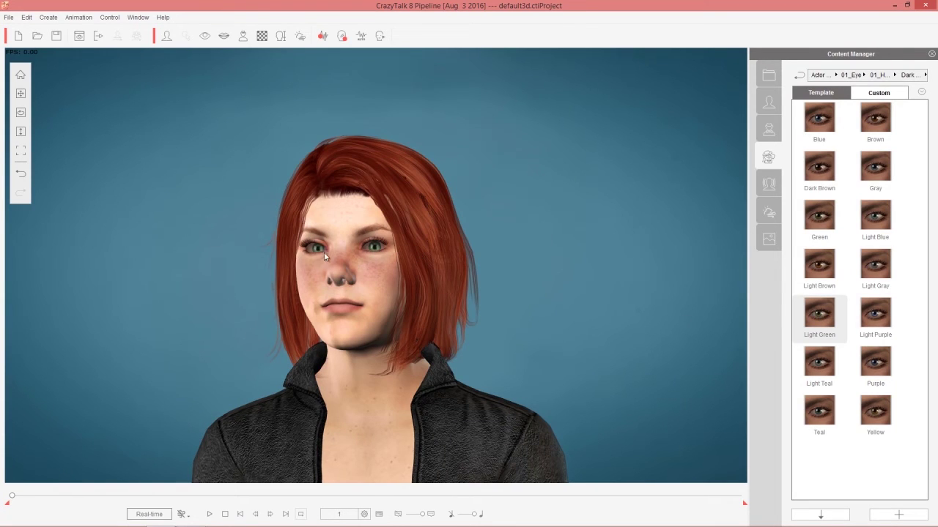
left_click(877, 76)
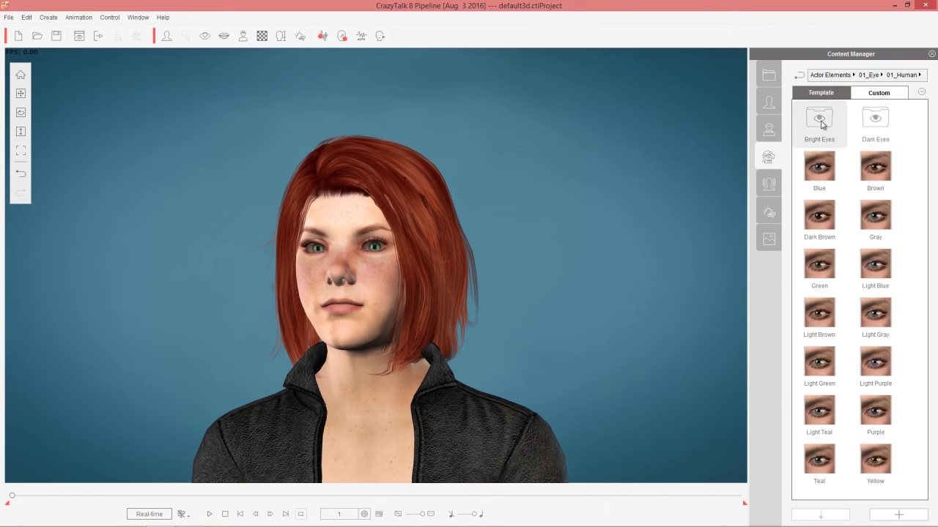
double_click(821, 121)
double_click(876, 167)
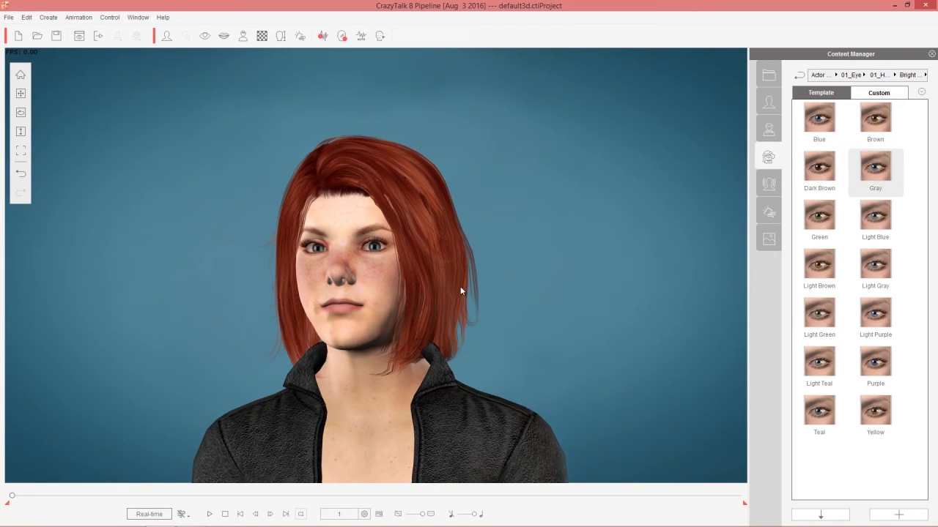
- Swap the Redhead for the Doc actor and play his animation preview once
left_click(766, 102)
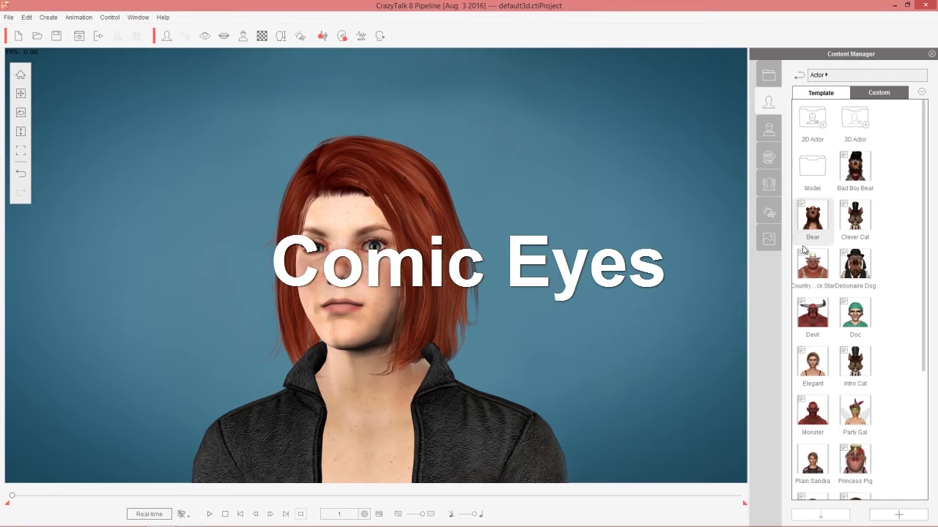
left_click(847, 312)
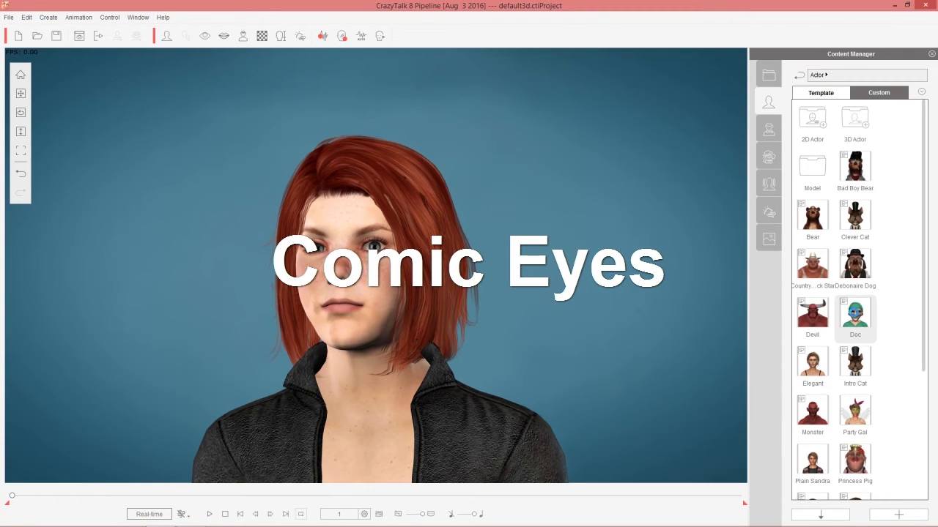
double_click(853, 316)
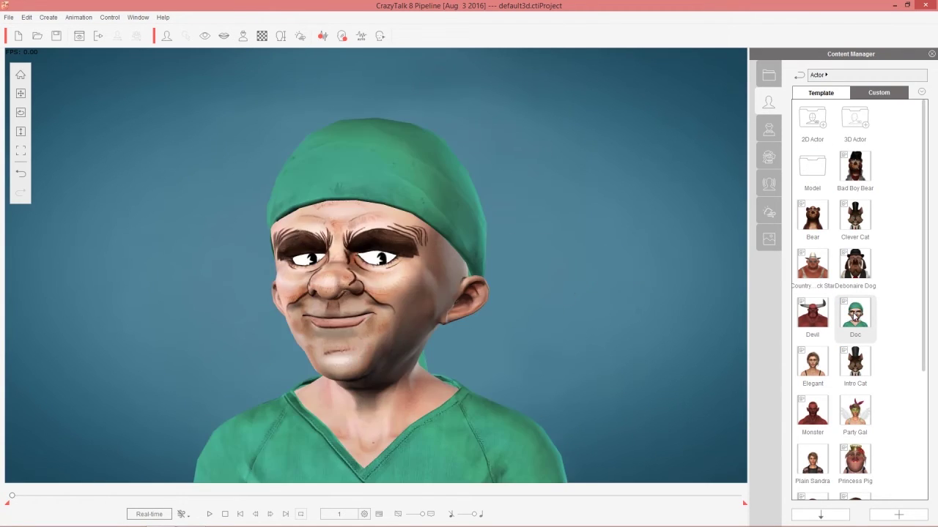
left_click(209, 514)
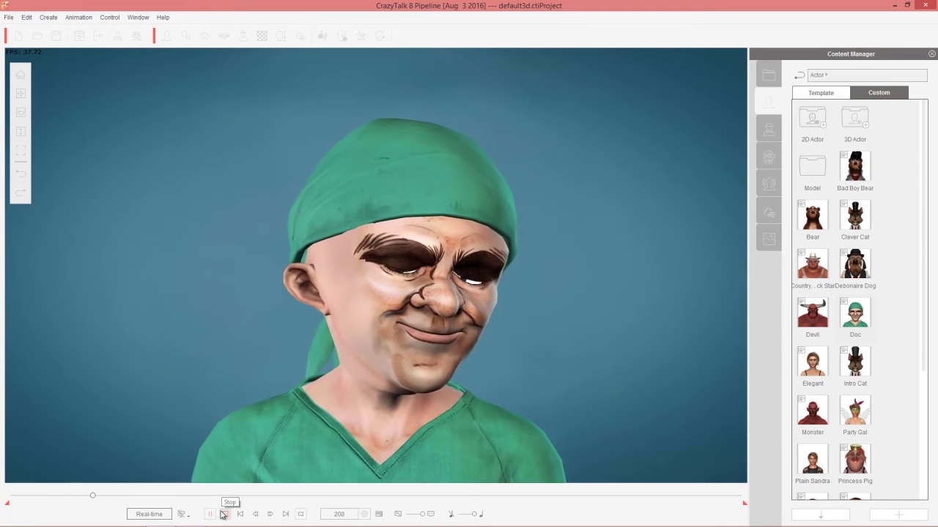
left_click(223, 515)
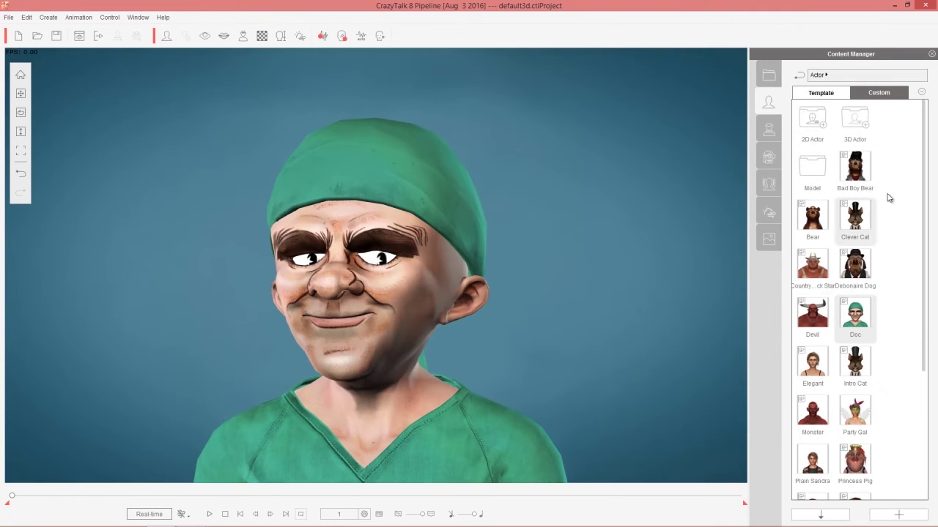
- Apply the 03_Comic eye templates Comic_02, Comic_03 and Comic_06 to Doc
left_click(771, 159)
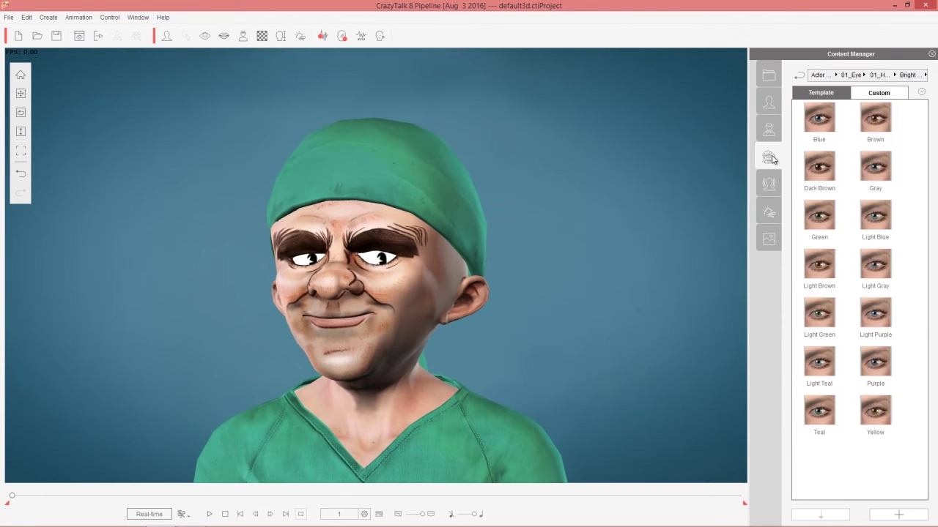
left_click(850, 75)
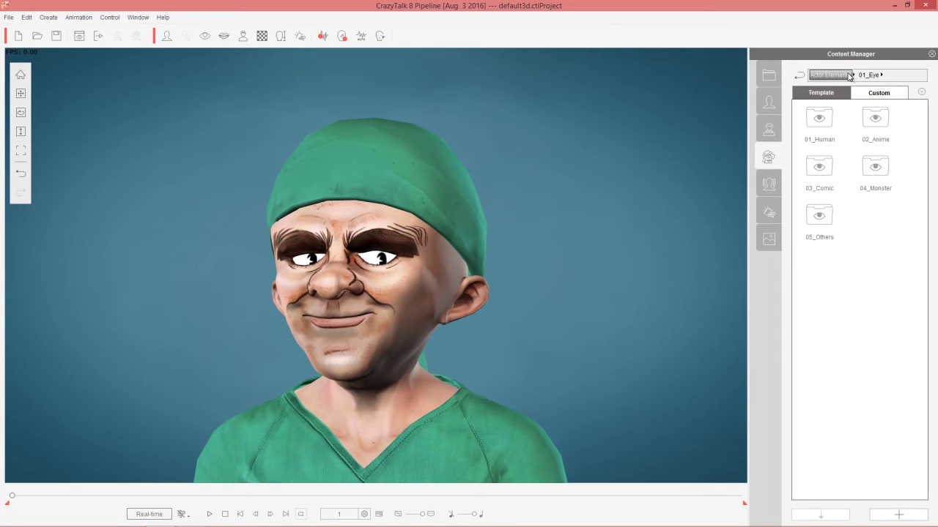
double_click(820, 167)
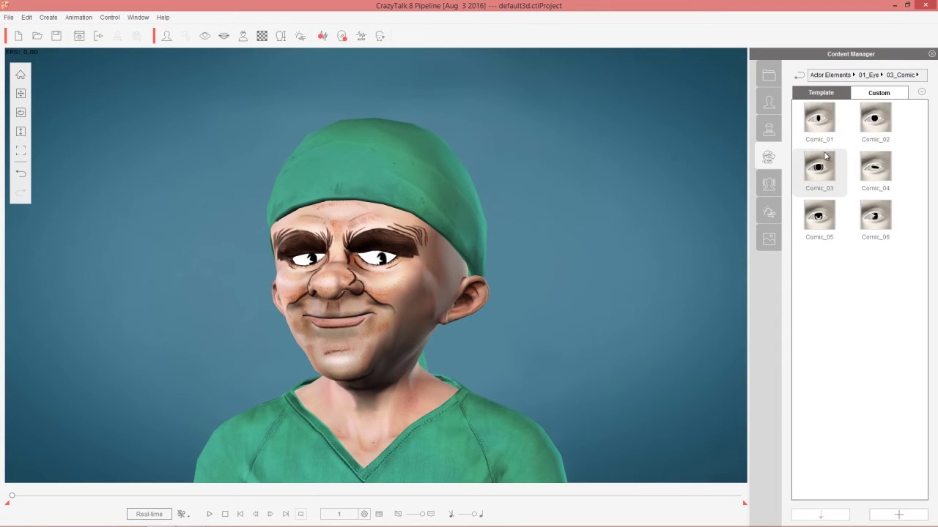
double_click(875, 119)
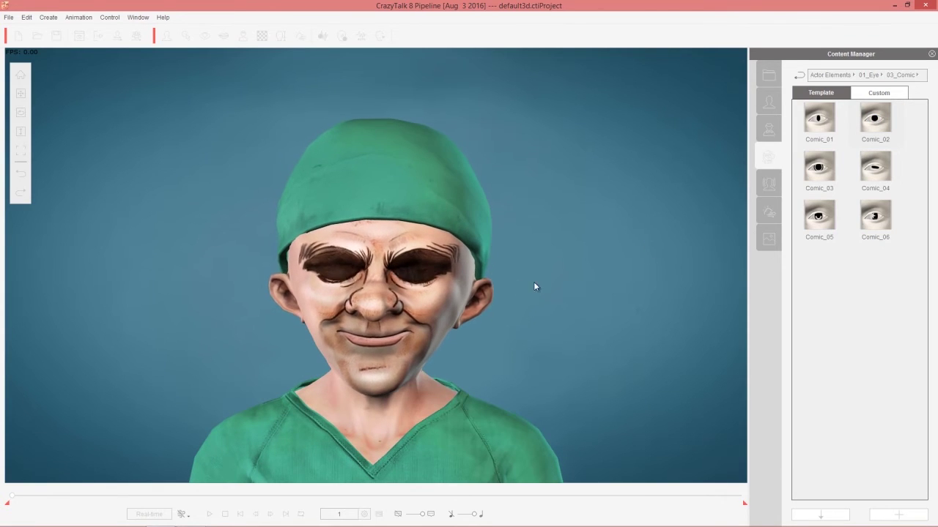
double_click(819, 167)
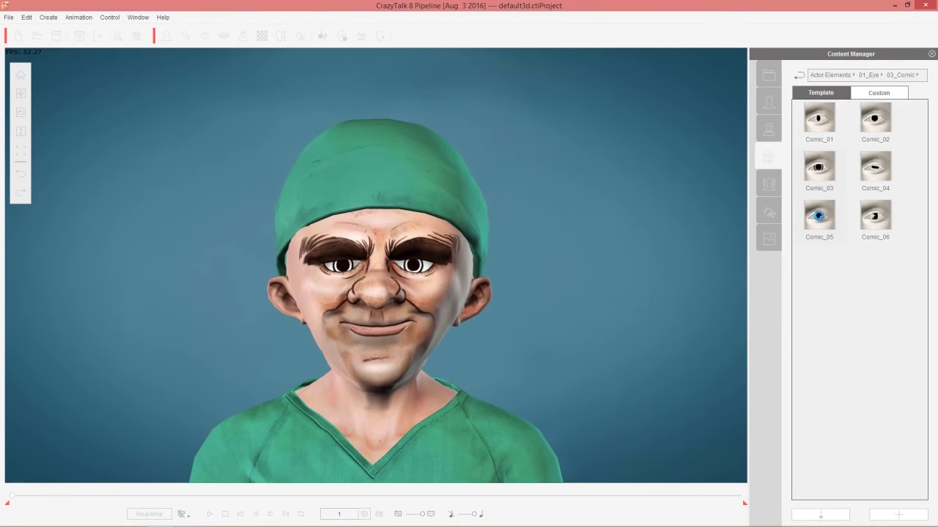
left_click(868, 218)
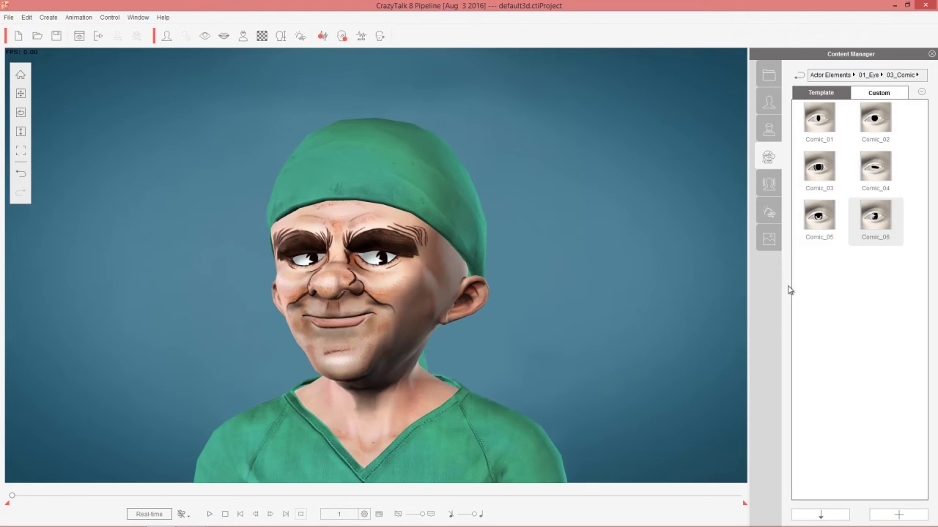
left_click(205, 36)
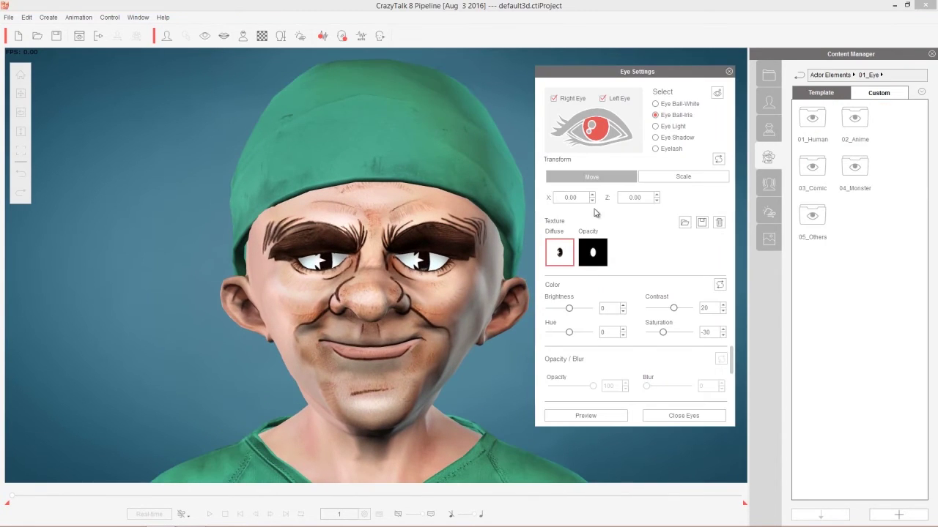
left_click(593, 127)
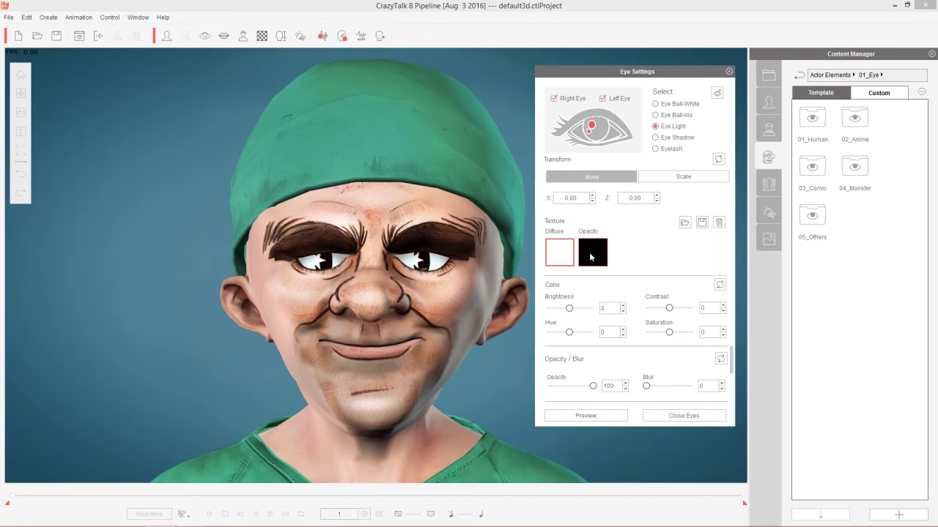
left_click(601, 135)
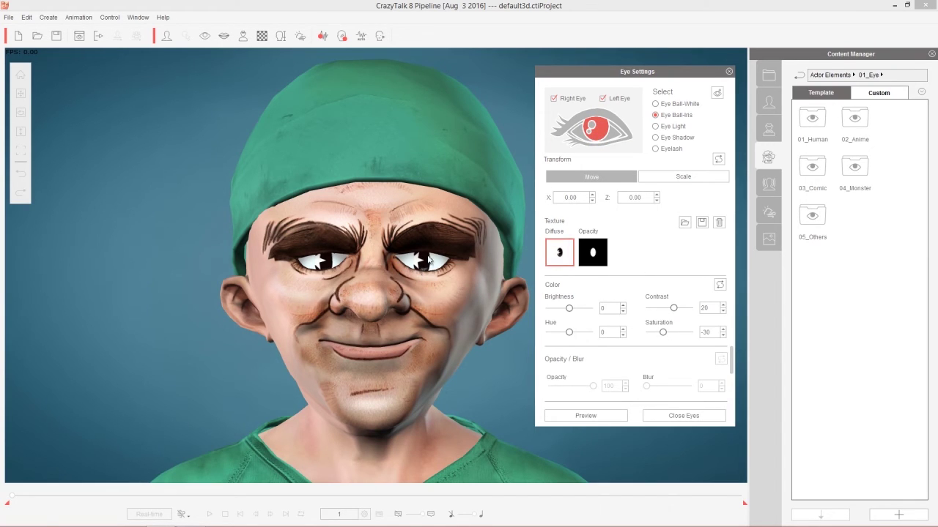
left_click(590, 127)
right_click(562, 253)
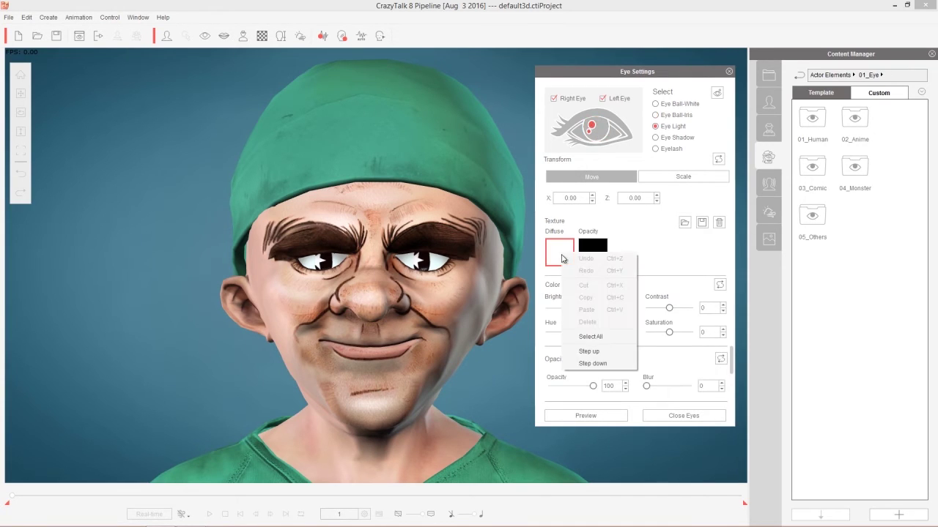
left_click(633, 237)
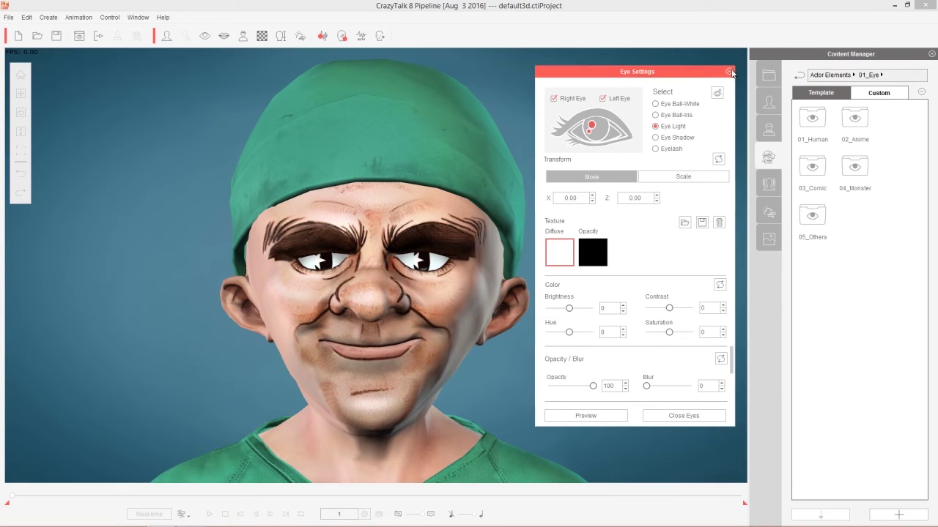
scroll(463, 235, "down", 3)
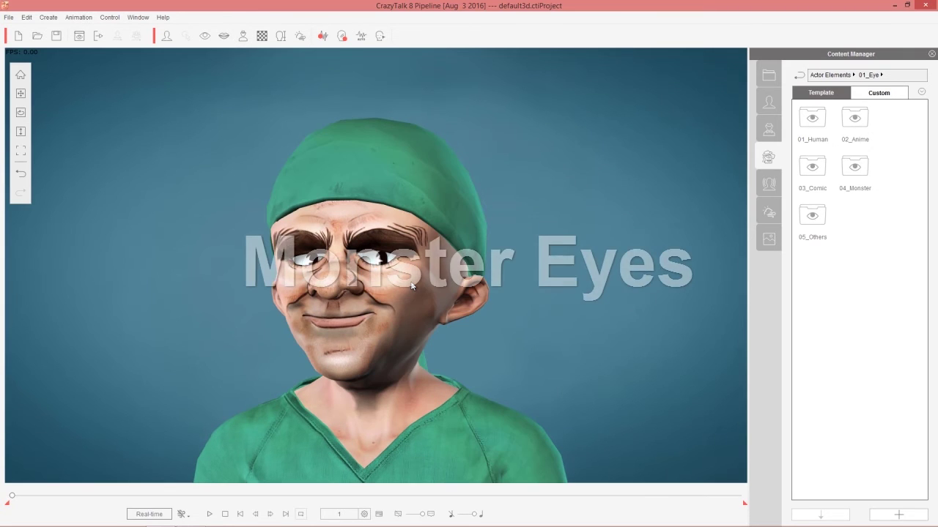
- Load the red Monster actor into the scene in place of Doc
left_click(772, 104)
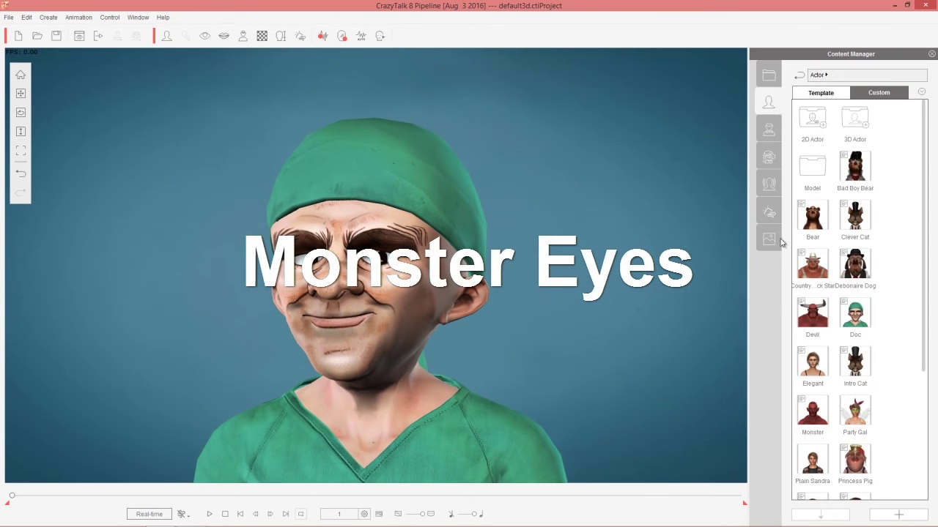
double_click(822, 417)
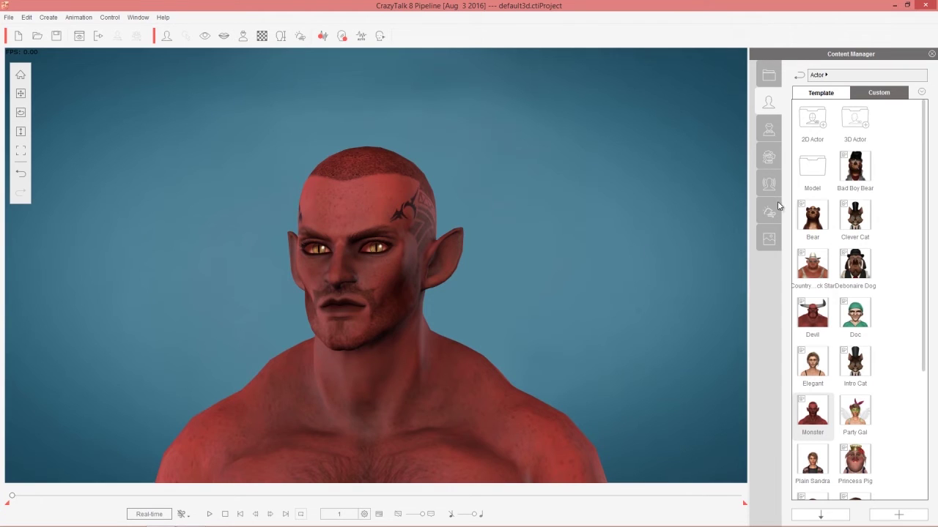
left_click(766, 158)
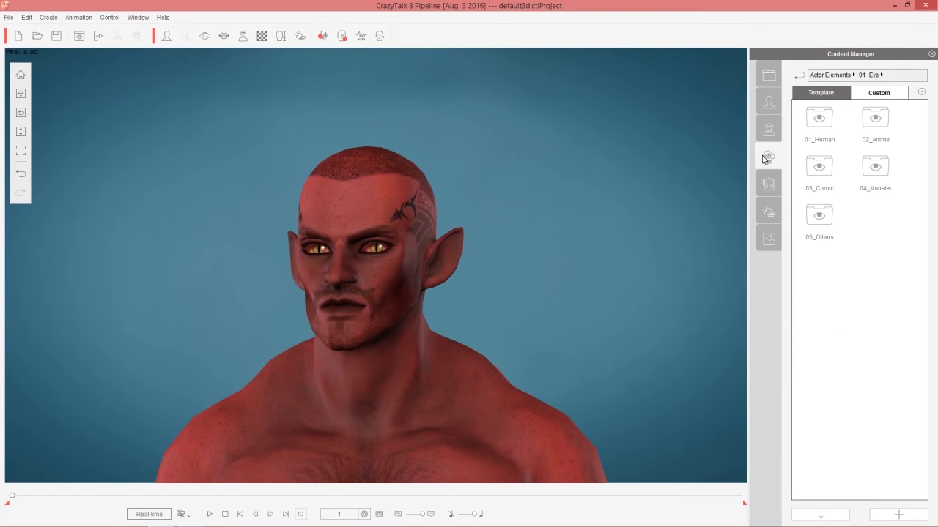
- From 04_Monster, try Monster_07, Monster_03, Monster_01 and Monster_06 eyes, ending on Monster_04
double_click(886, 179)
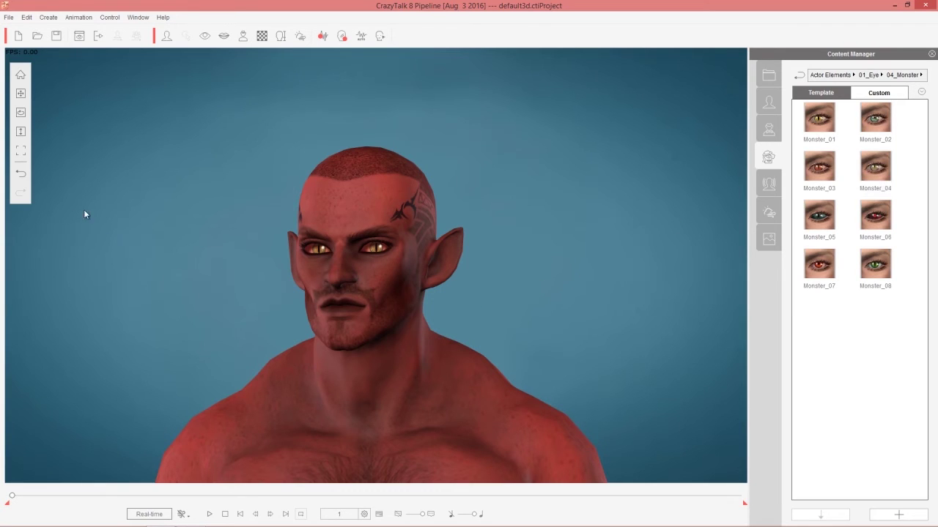
left_click_drag(331, 330, 325, 295)
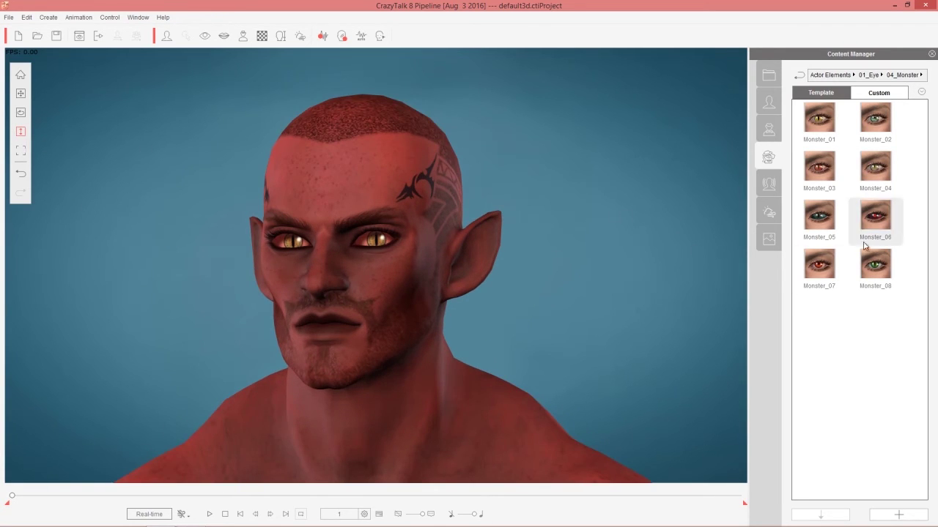
left_click(826, 266)
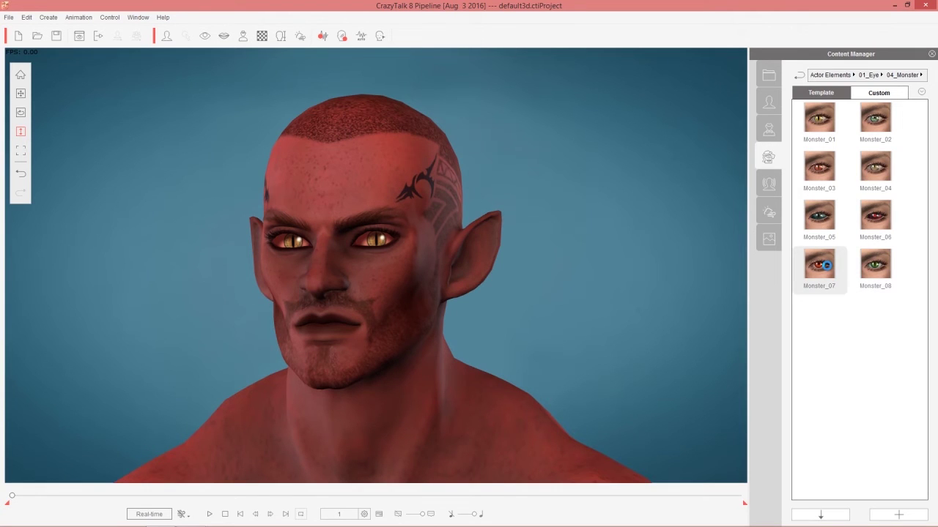
double_click(826, 265)
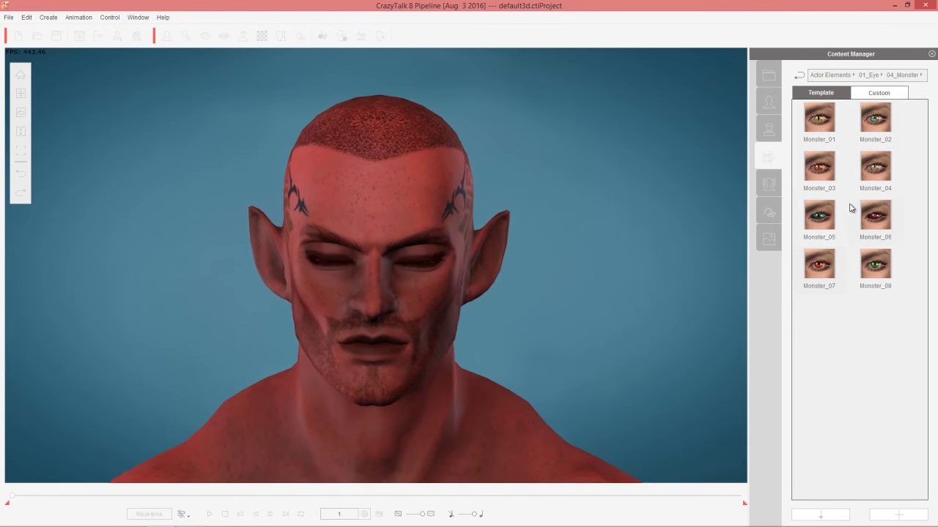
left_click(824, 170)
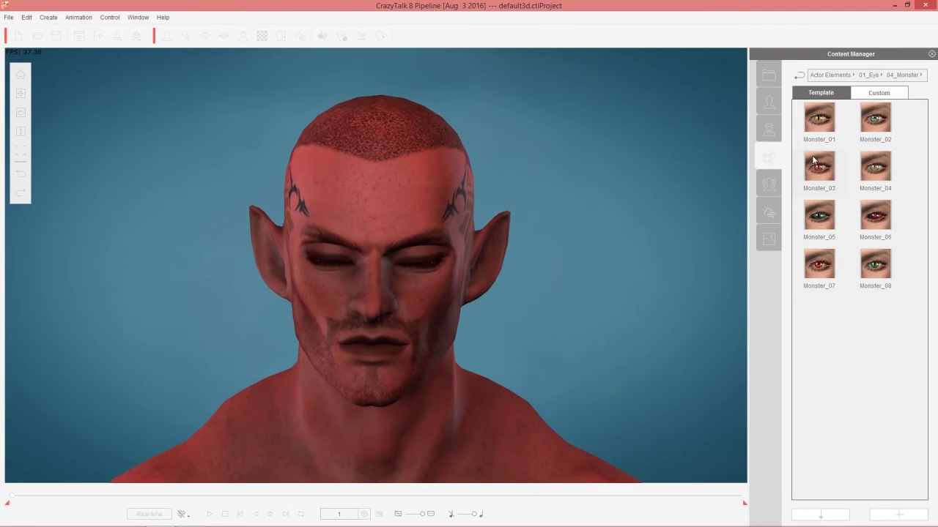
left_click(820, 117)
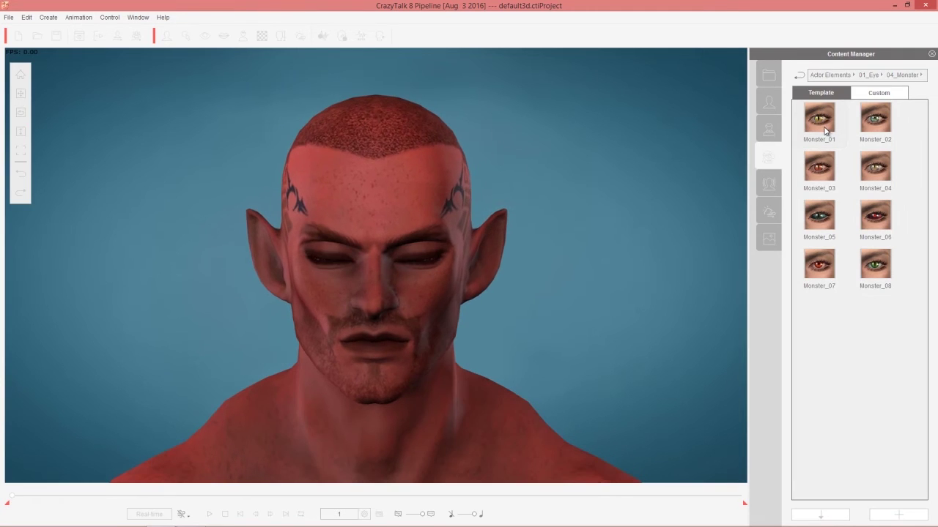
left_click(876, 216)
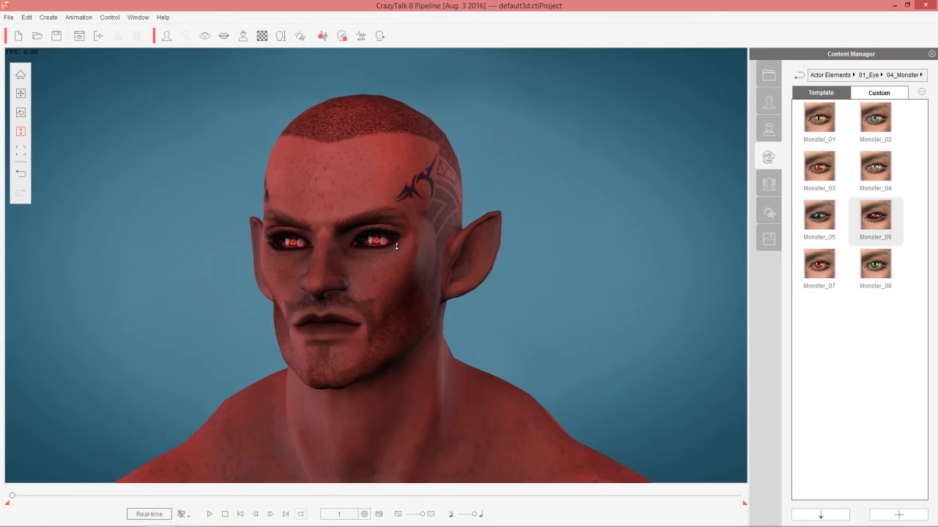
left_click(882, 167)
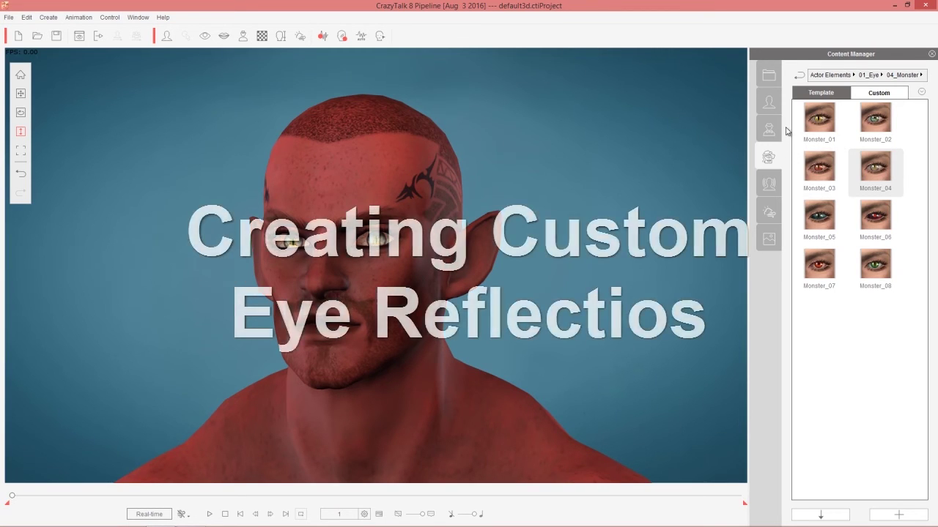
- Replace the red demon with the Speed Racer actor and show its Eye Settings
left_click(769, 103)
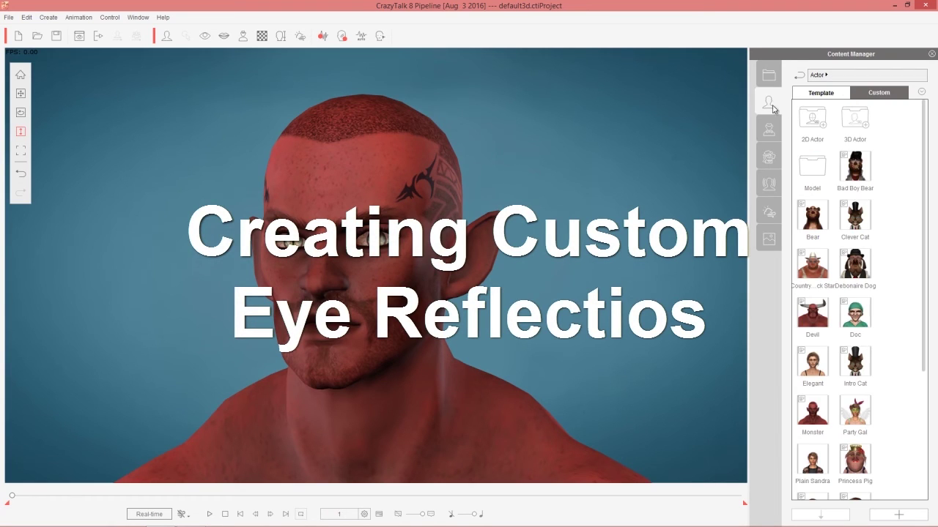
left_click_drag(924, 299, 924, 426)
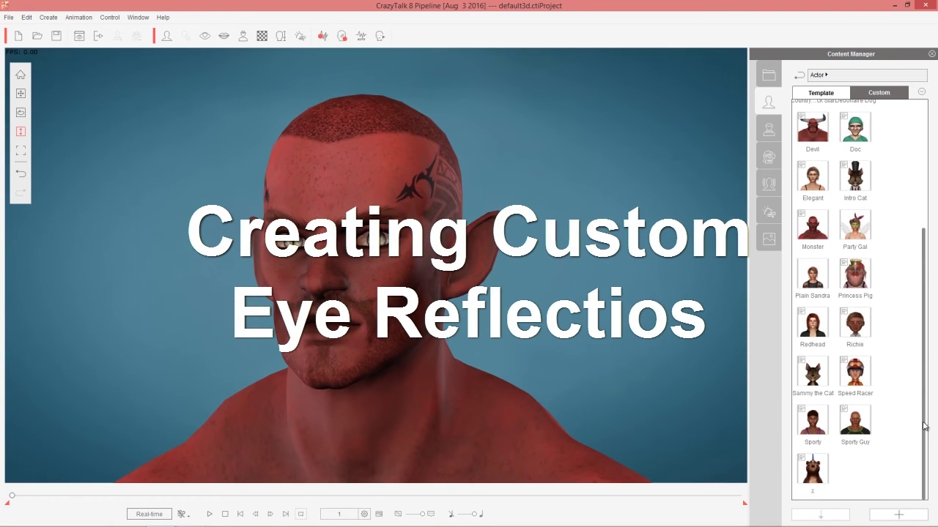
double_click(863, 377)
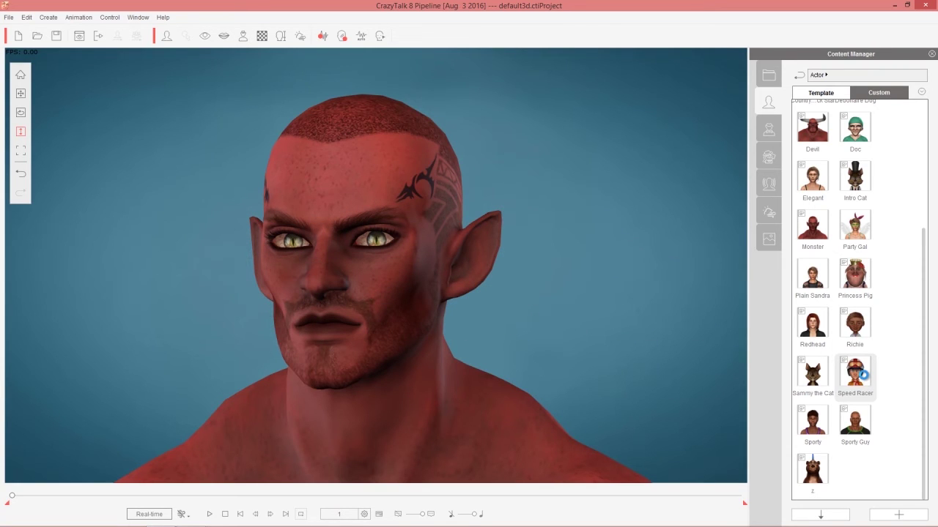
left_click(202, 37)
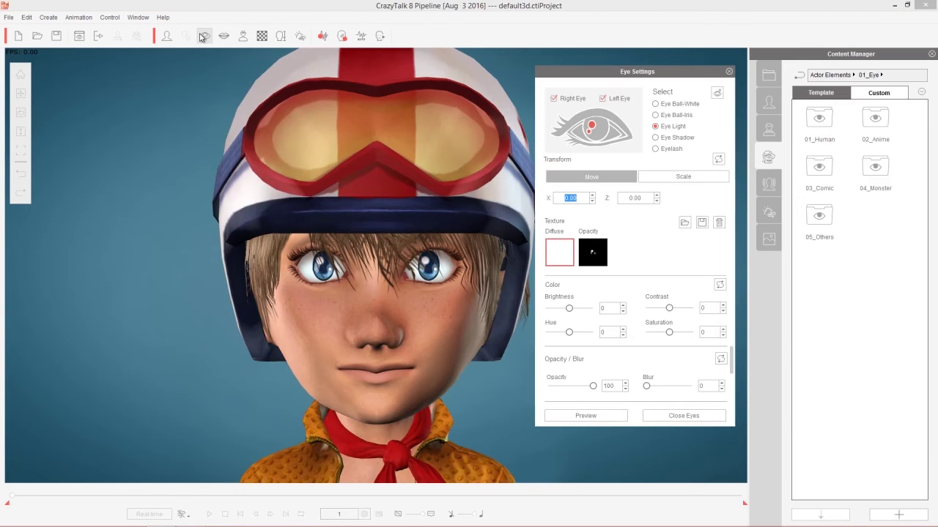
- Save the Eye Light opacity texture to the desktop as an 'opacity' JPG
left_click(601, 132)
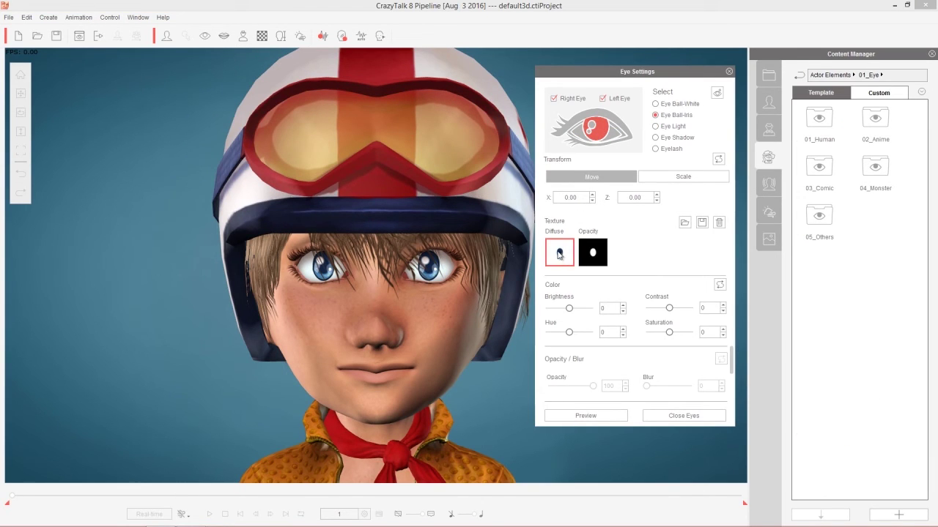
left_click(593, 126)
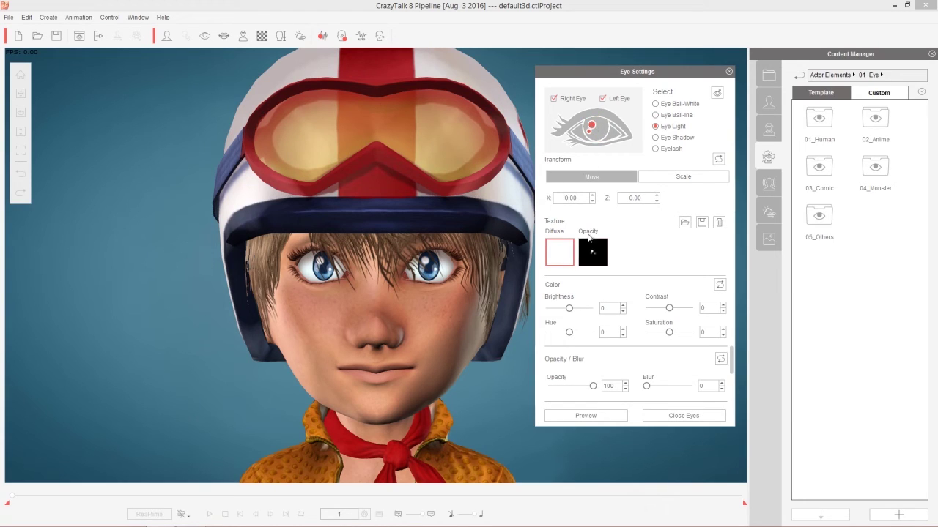
left_click(591, 256)
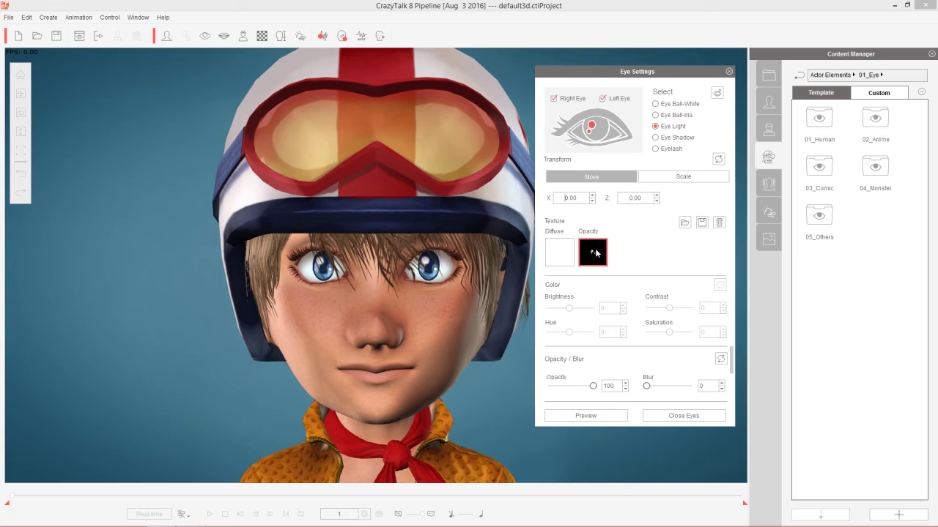
left_click(702, 223)
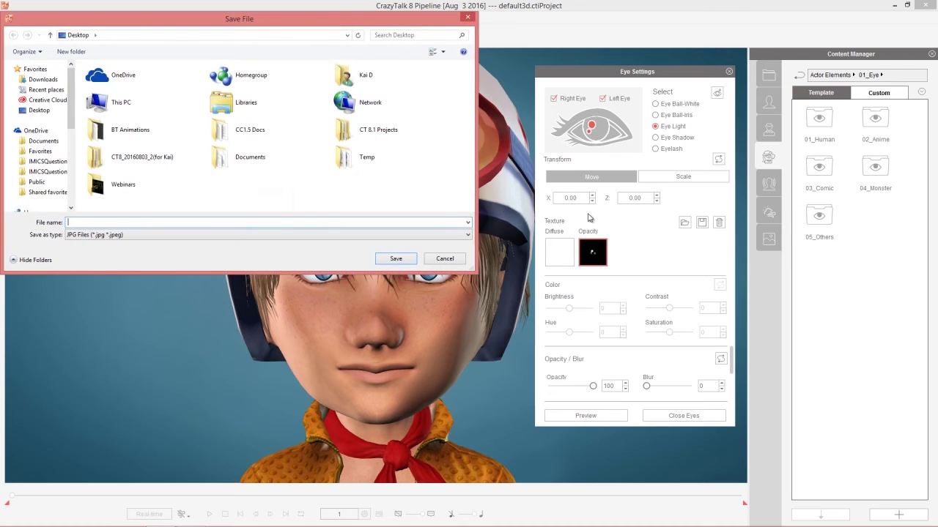
type("opacity")
key("Return")
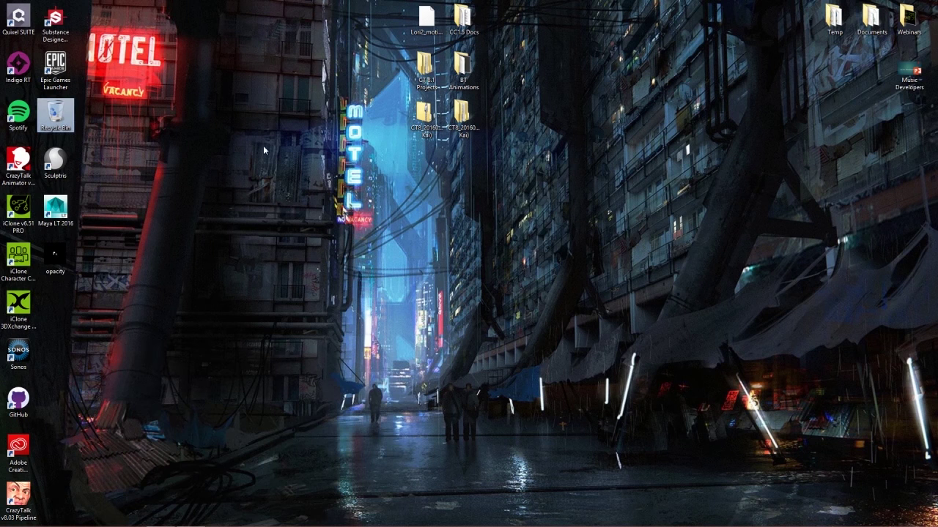
- Open the saved opacity image in Adobe Photoshop CC 2015
right_click(52, 267)
mouse_move(108, 386)
left_click(192, 385)
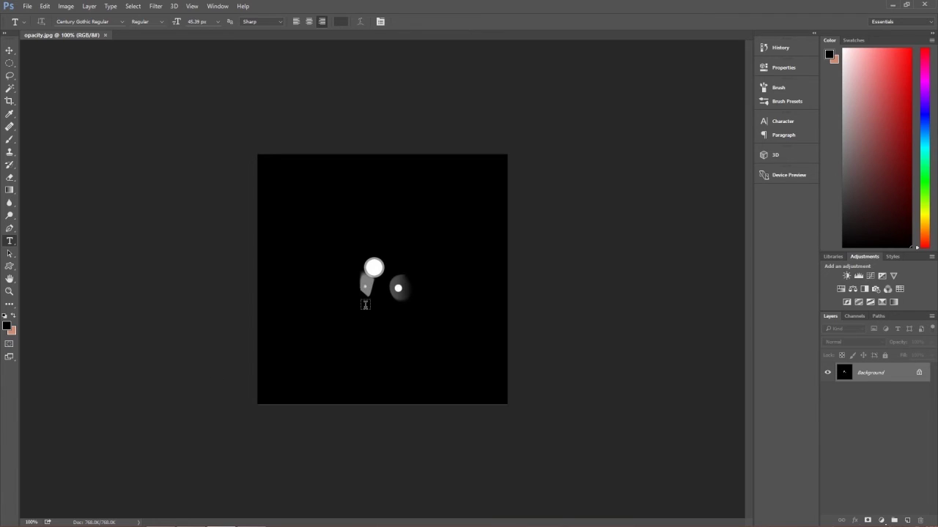
- Select the Move tool, zoom to 200%, and compare against Speed Racer's eyes in CrazyTalk
left_click(10, 52)
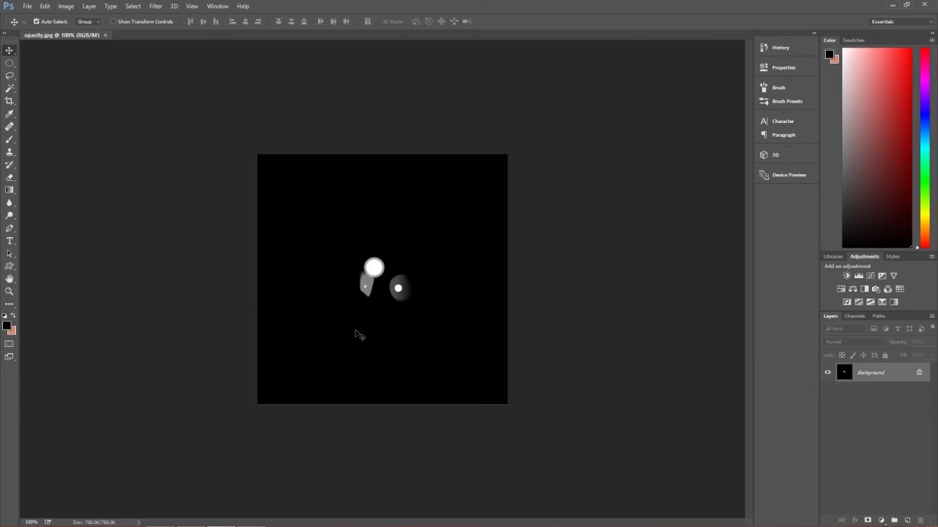
key("ctrl+plus")
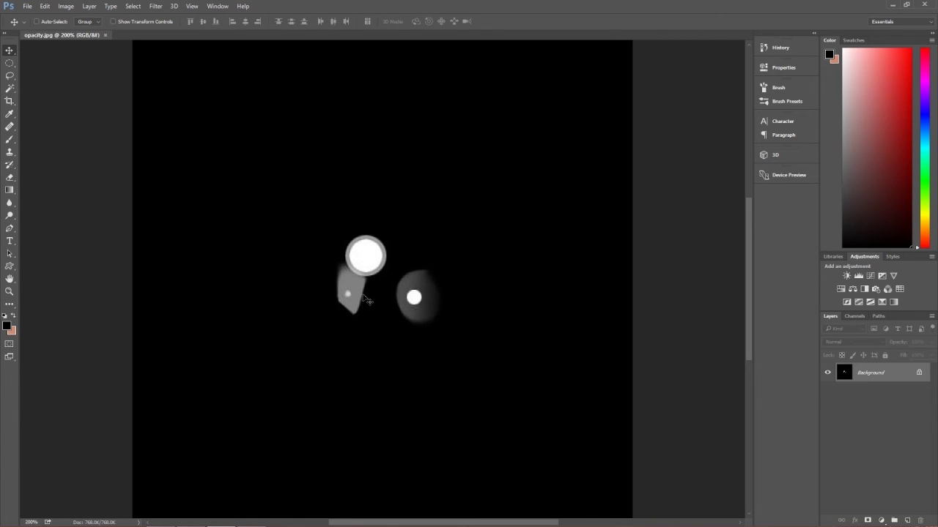
key("alt+Tab")
key("alt+Tab")
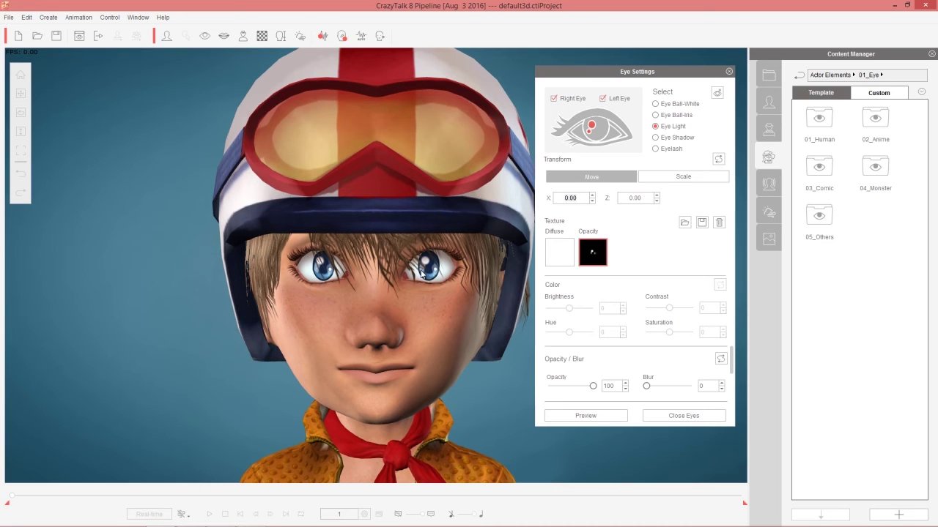
key("alt+Tab")
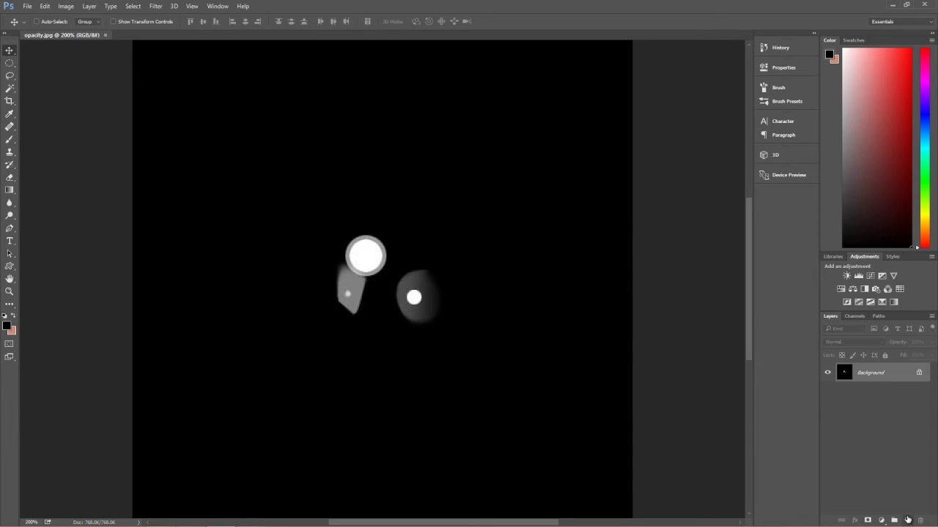
- Add a new layer and choose the heart preset in the Custom Shape tool
left_click(908, 520)
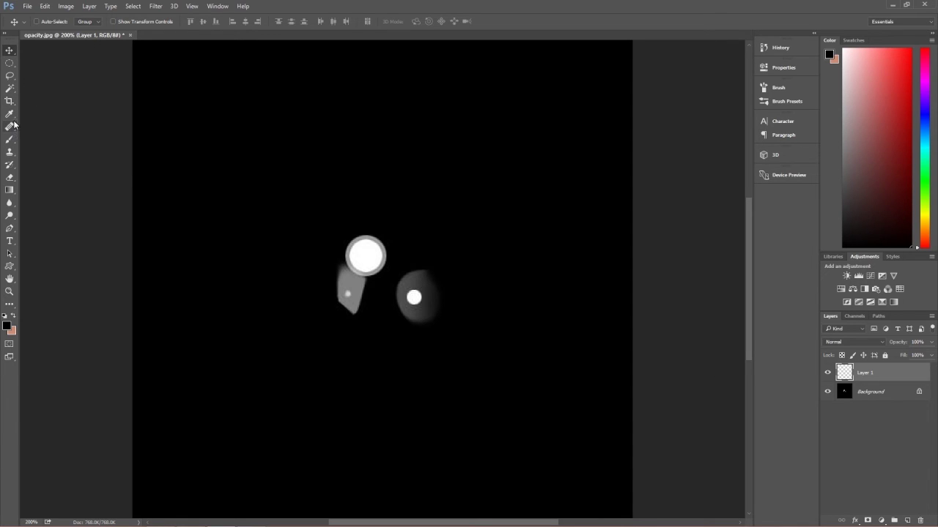
left_click(9, 139)
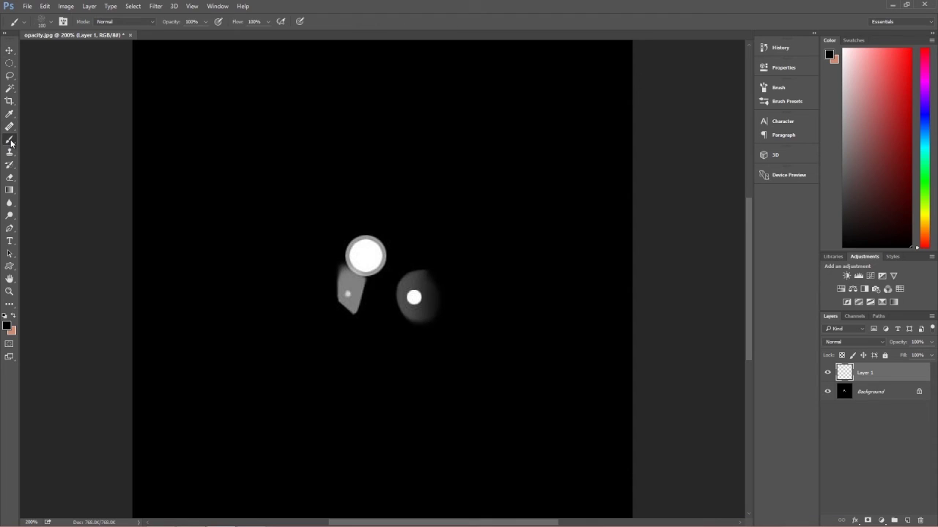
left_click(9, 267)
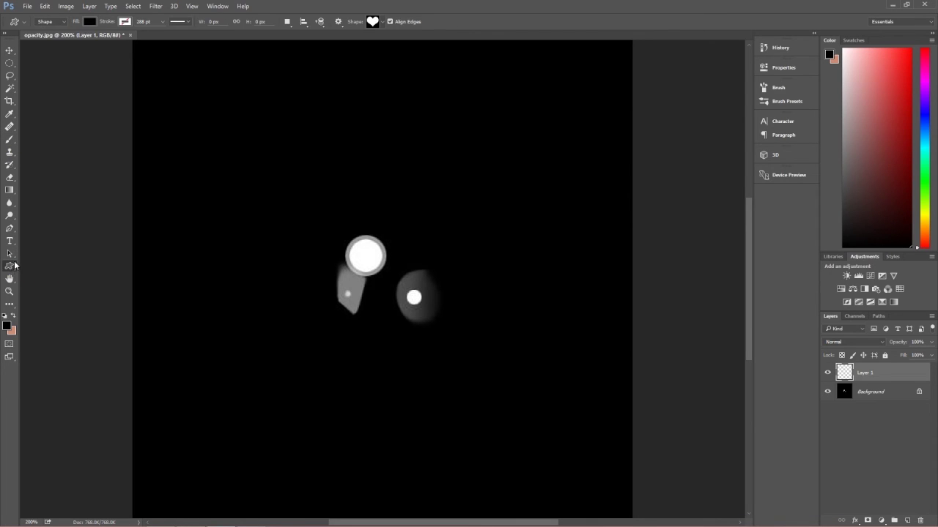
left_click(383, 22)
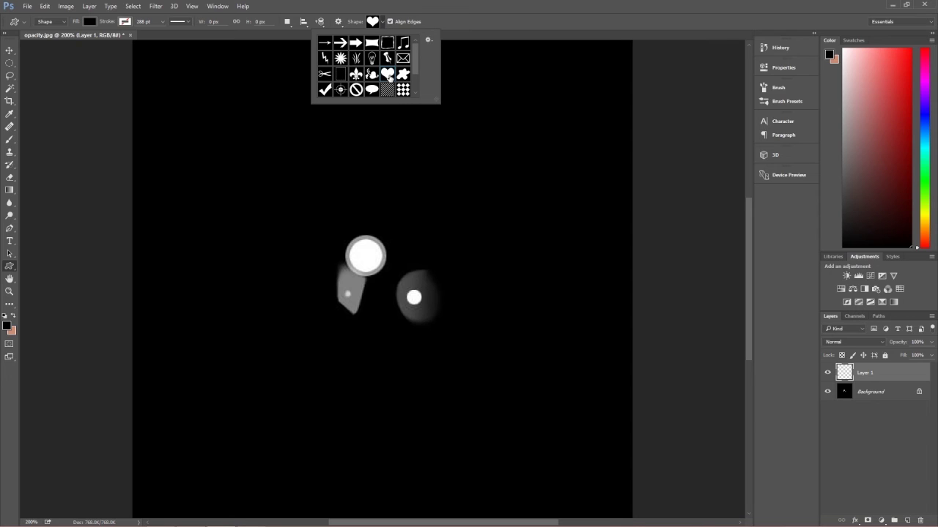
left_click(469, 8)
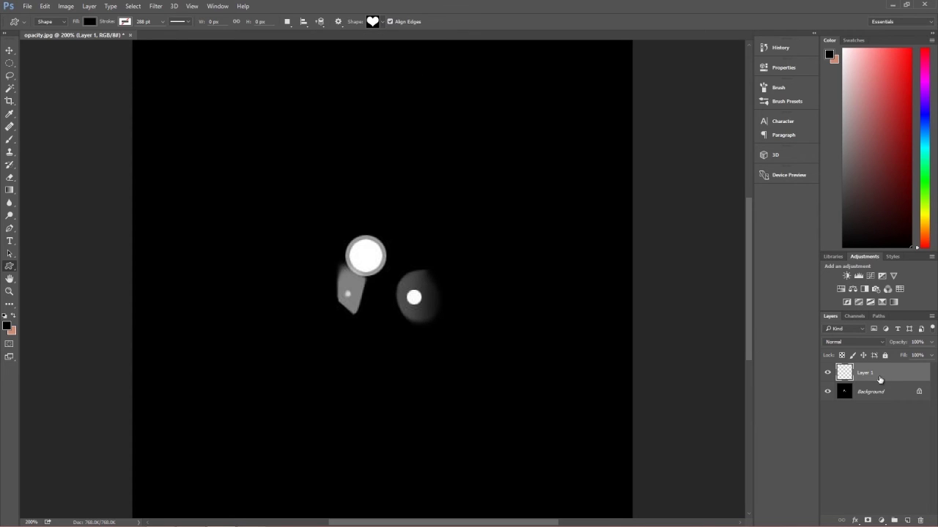
- Set the foreground colour to white and draw a heart over the large eye-light circle
left_click(9, 325)
left_click_drag(660, 286, 602, 244)
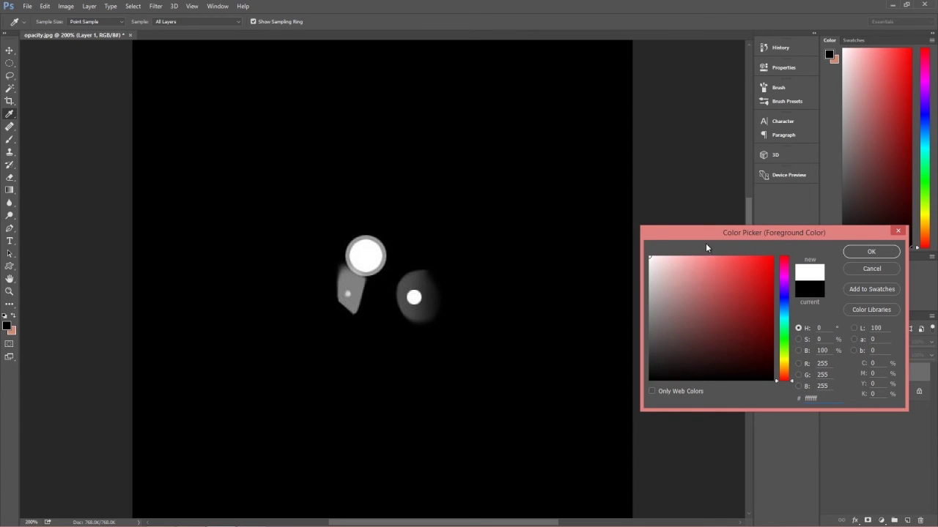
left_click(879, 253)
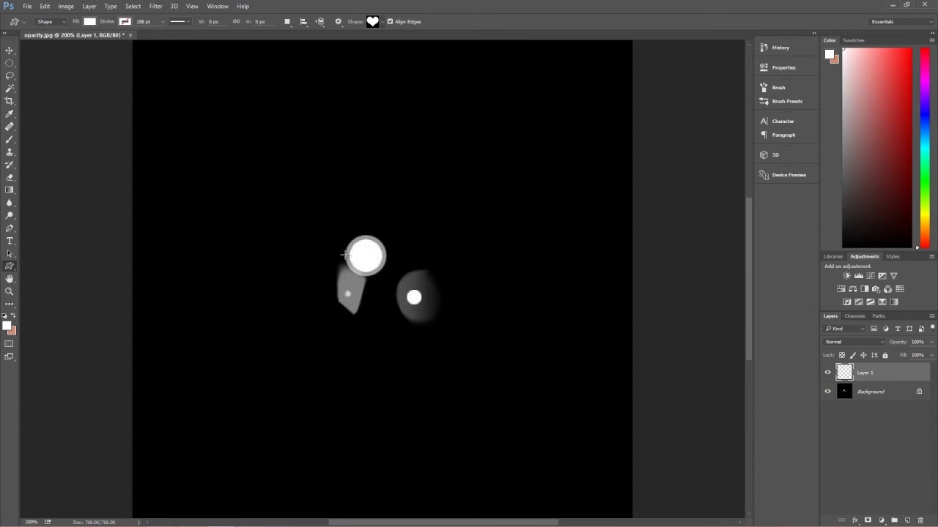
left_click_drag(344, 254, 399, 313)
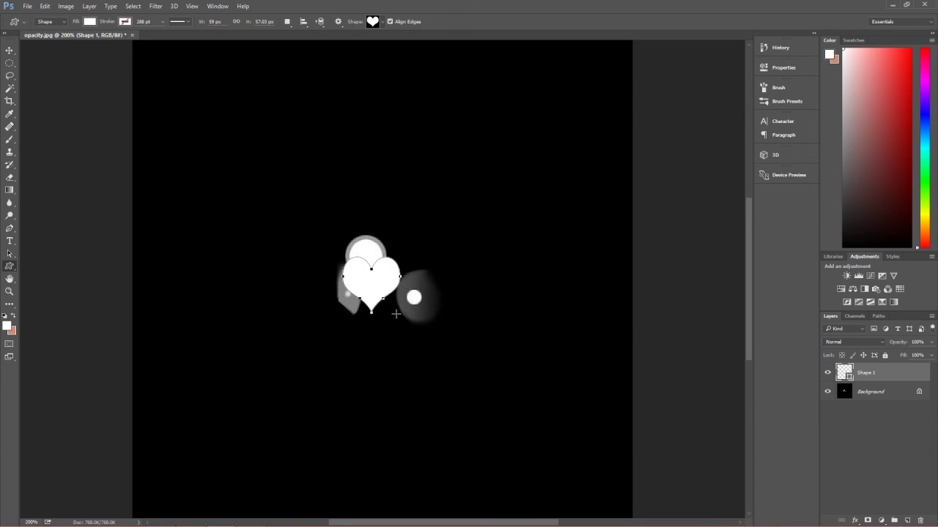
left_click(882, 393)
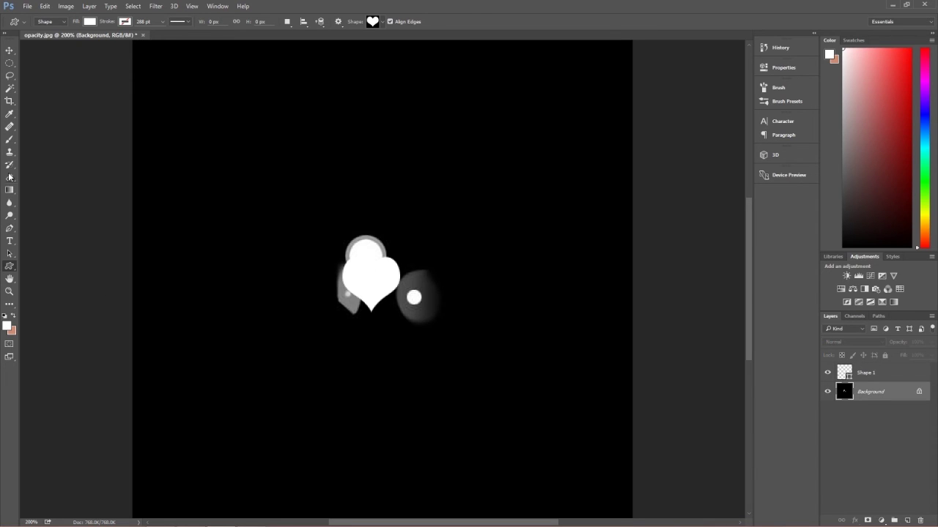
- Choose the Brush tool with a hard round brush preset
key("b")
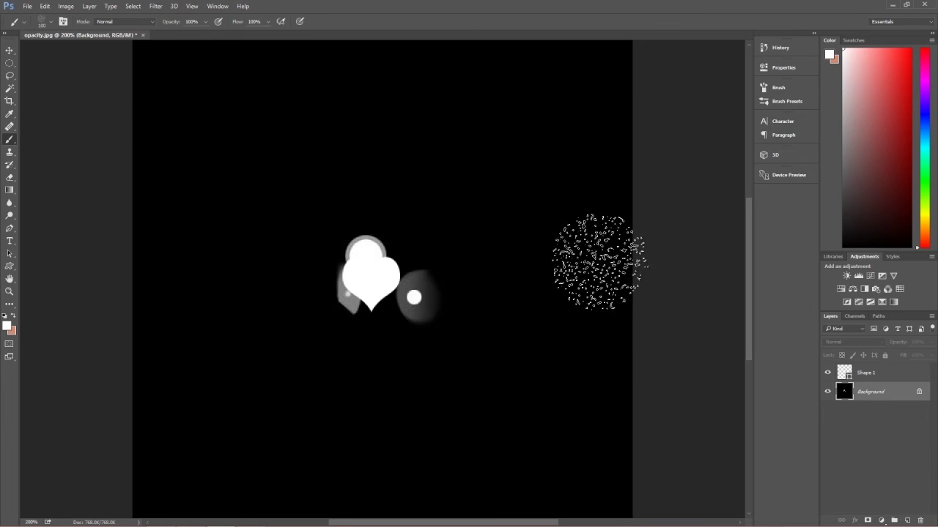
left_click(49, 23)
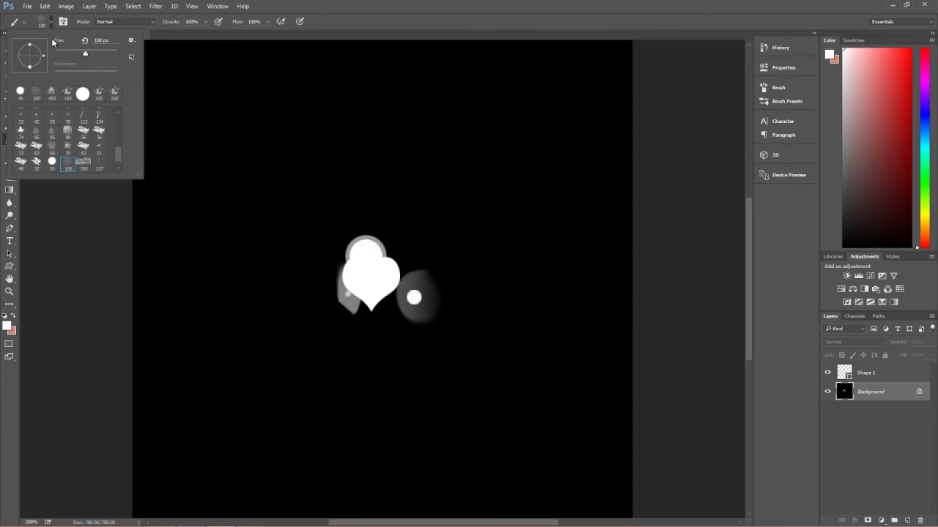
scroll(70, 89, "up", 5)
left_click(82, 100)
mouse_move(412, 297)
left_mouse_down()
mouse_move(373, 288)
mouse_move(404, 289)
left_mouse_up()
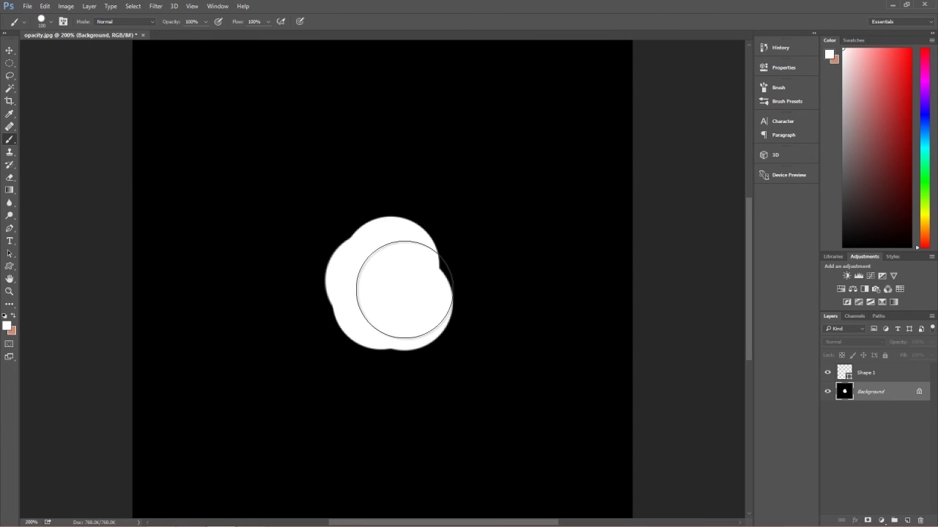
key("ctrl+z")
- Set the foreground to black and paint over the old circles and dots
left_click(6, 325)
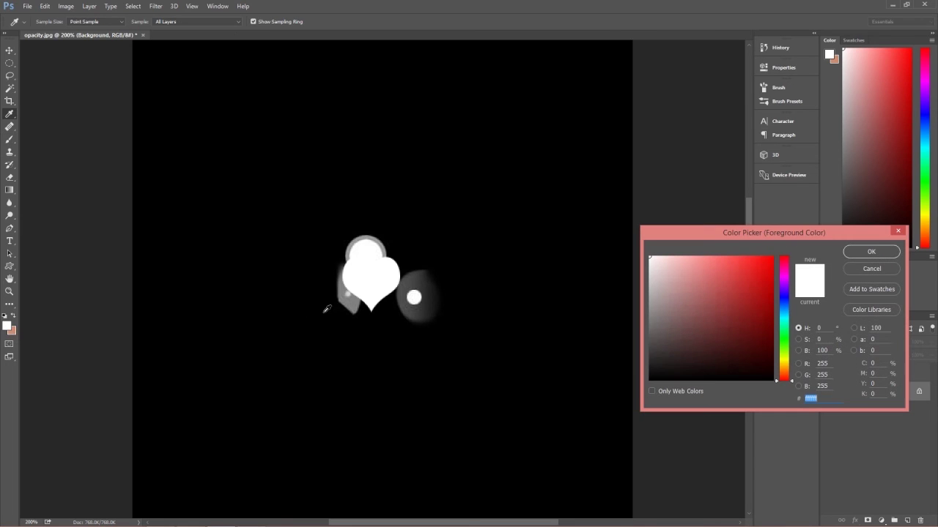
left_click_drag(747, 358, 818, 420)
left_click(893, 254)
mouse_move(535, 291)
left_mouse_down()
mouse_move(408, 263)
mouse_move(339, 295)
mouse_move(353, 268)
mouse_move(451, 299)
mouse_move(402, 286)
mouse_move(347, 247)
left_mouse_up()
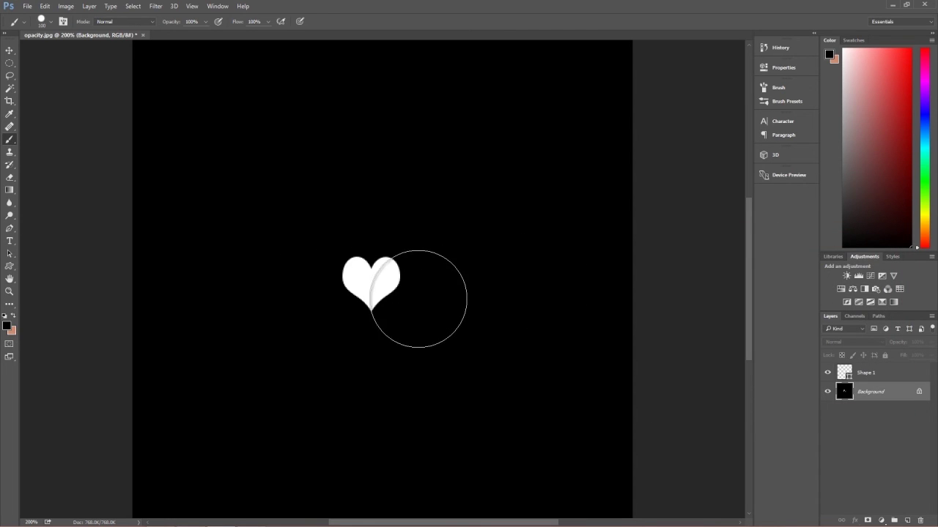
- Save the heart texture as a new JPEG file with default quality, then return to CrazyTalk
left_click(27, 6)
left_click(51, 118)
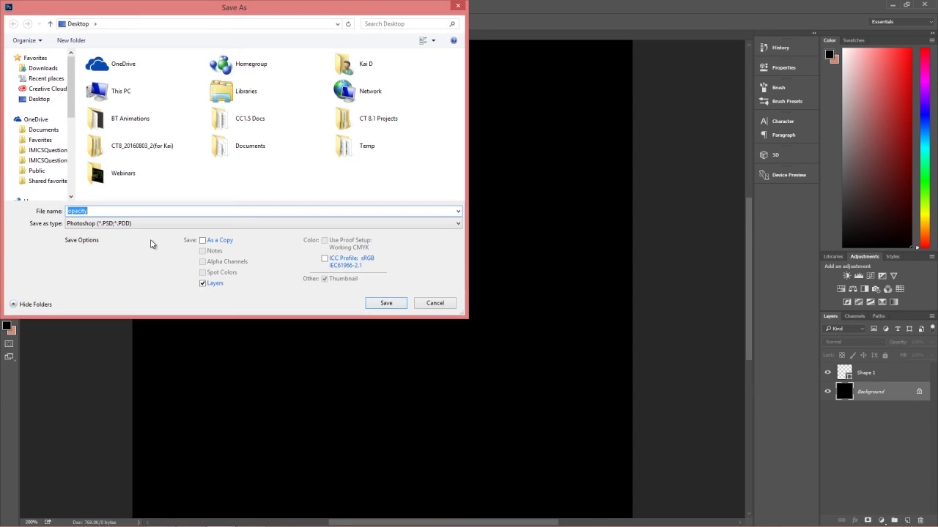
left_click(129, 223)
left_click(113, 299)
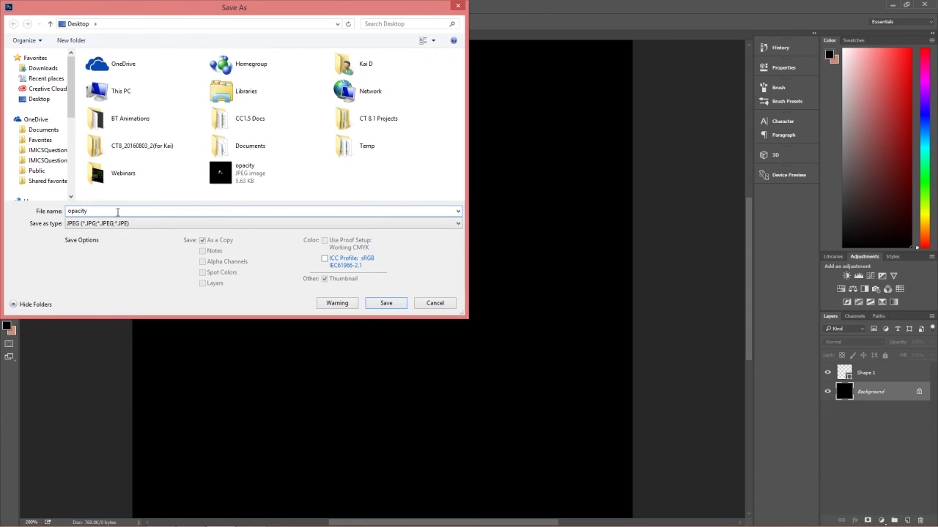
left_click(384, 304)
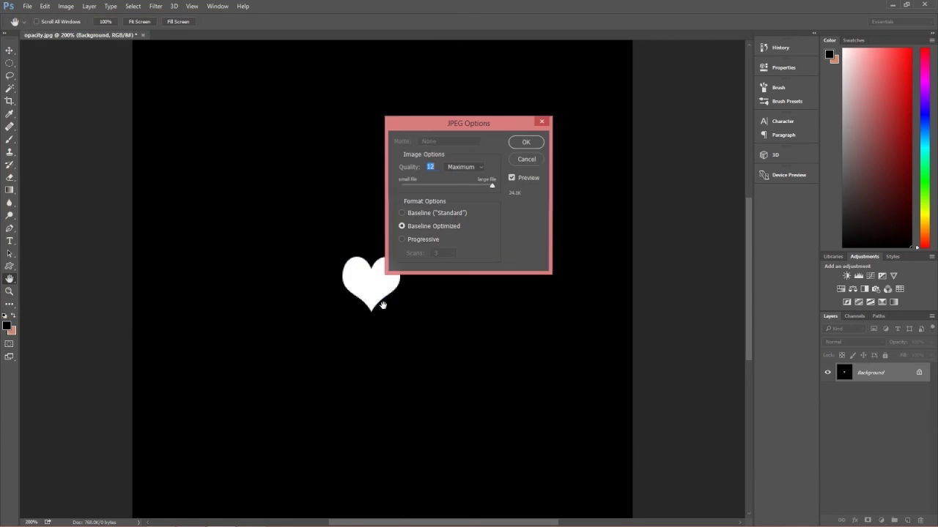
left_click(526, 142)
key("alt+Tab")
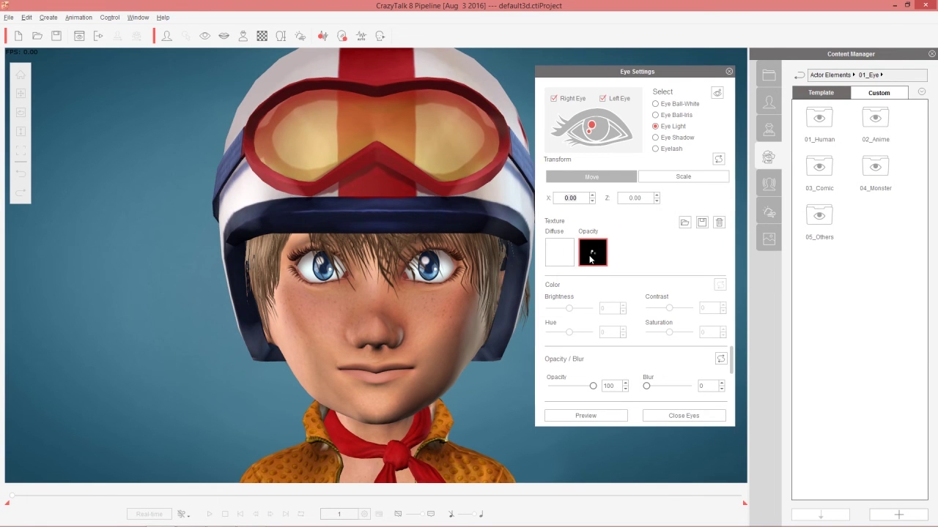
- Load opacity2 from the Desktop as the Eye Light opacity texture, then close Eye Settings
left_click(590, 258)
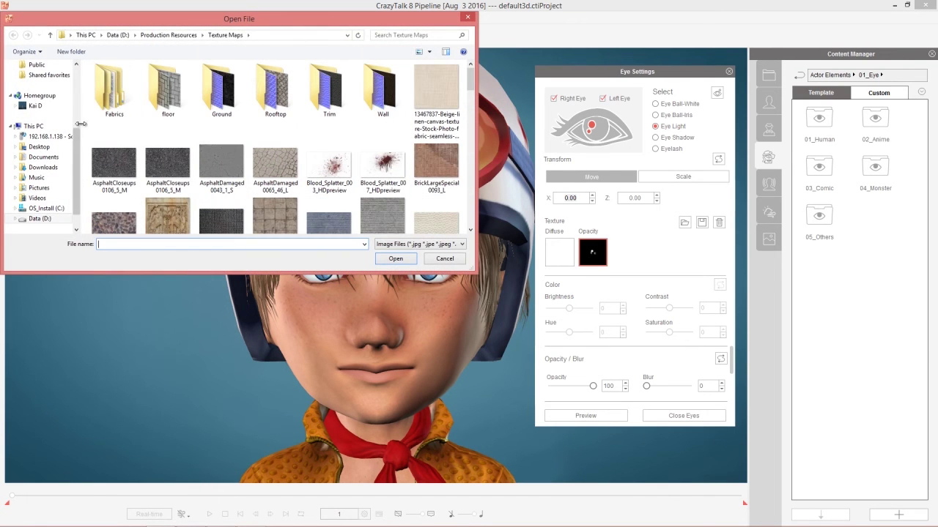
left_click_drag(79, 148, 67, 80)
left_click(38, 110)
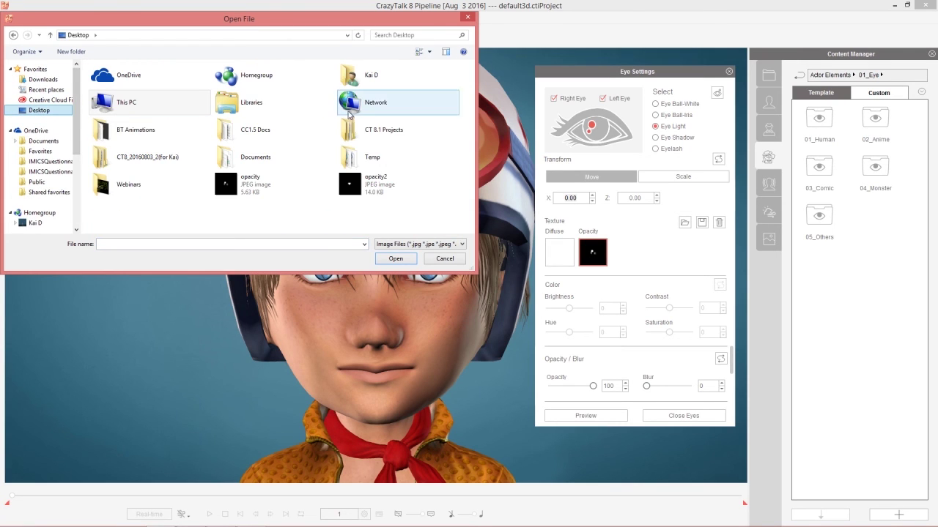
double_click(375, 186)
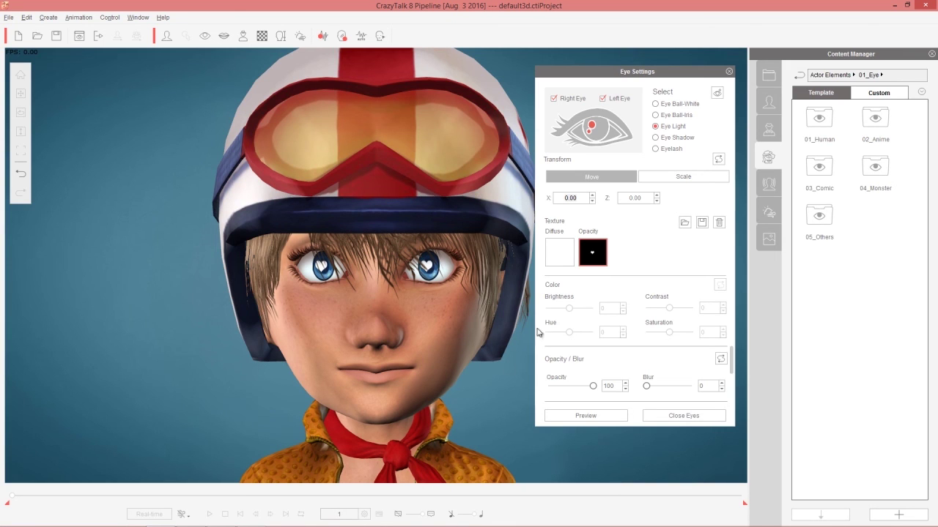
left_click(599, 173)
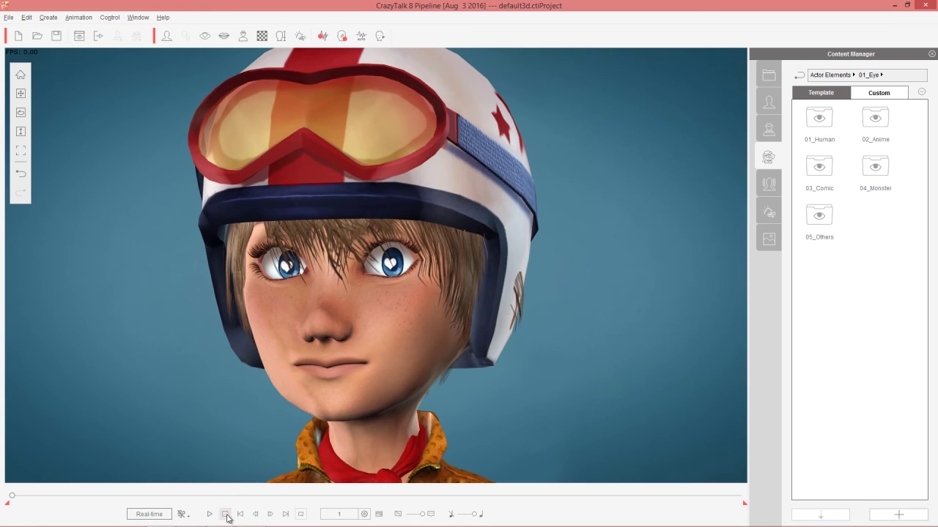
- Play, stop, and replay the animation to watch Speed Racer's heart-shaped eye reflections
left_click(212, 514)
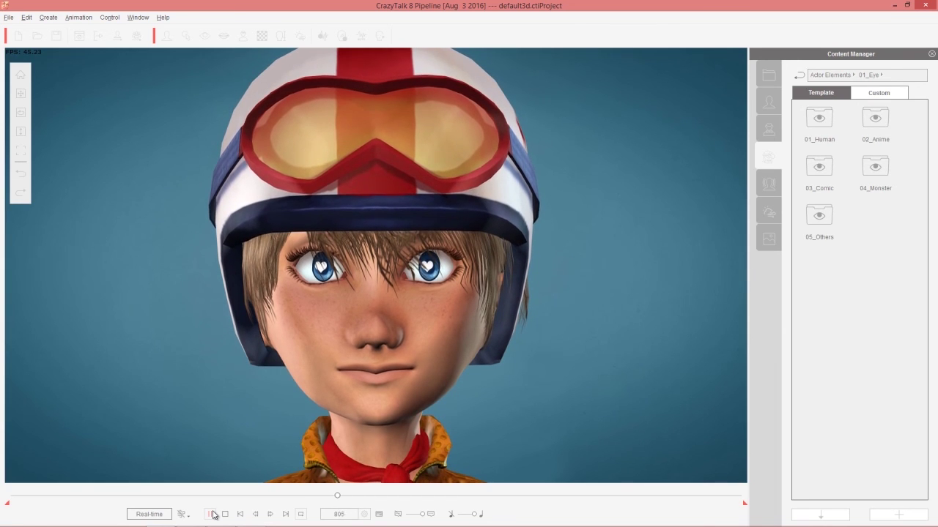
left_click(225, 514)
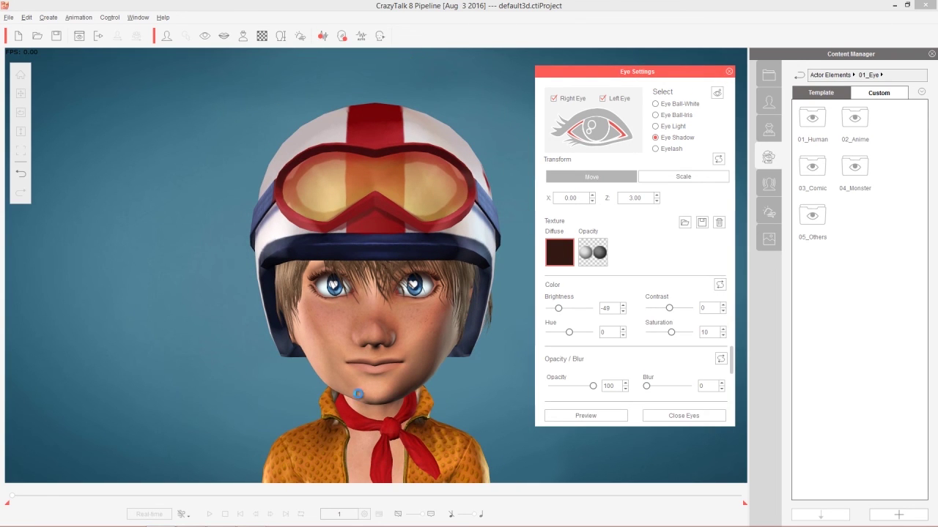
left_click(211, 514)
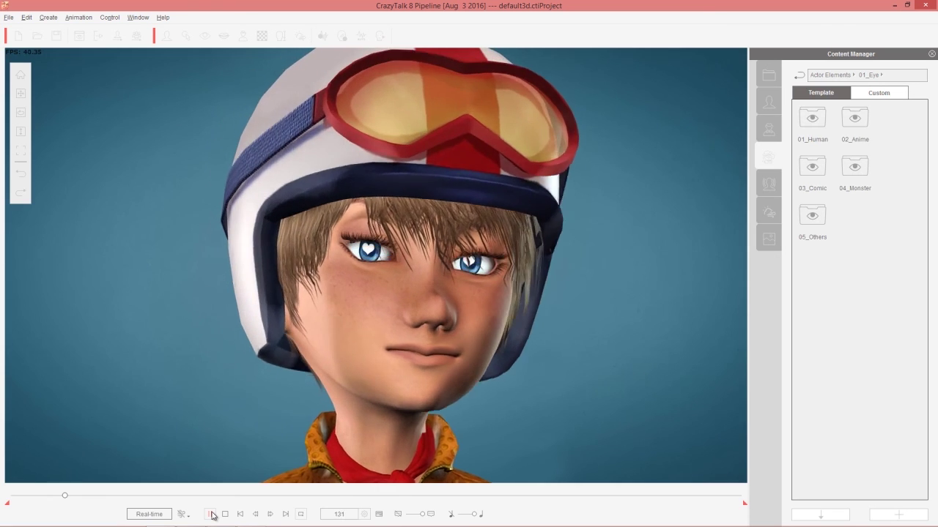